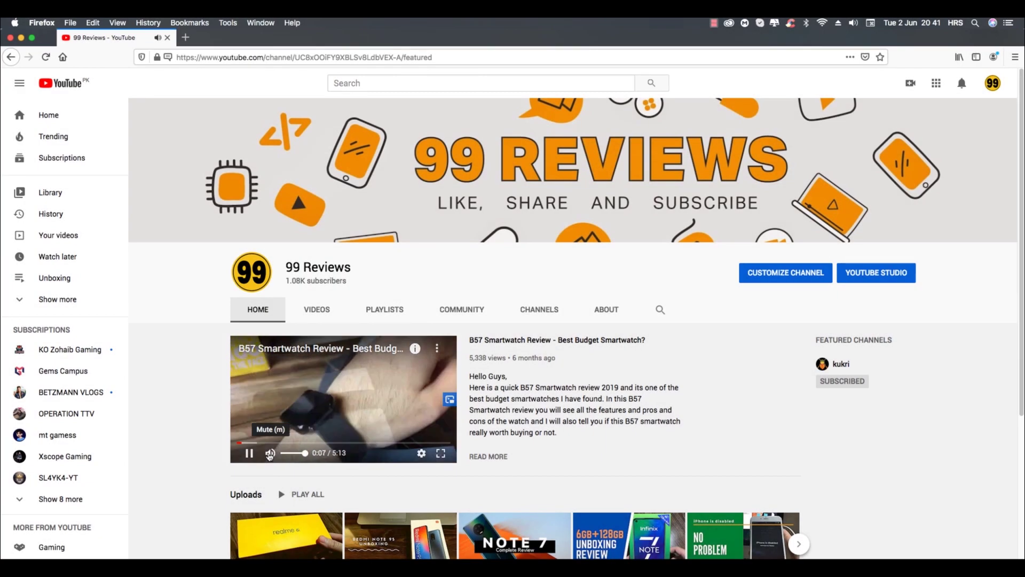
Show the 99 Reviews channel's Videos grid and scroll through its uploads.
scroll(699, 251, down, 4)
scroll(700, 251, up, 4)
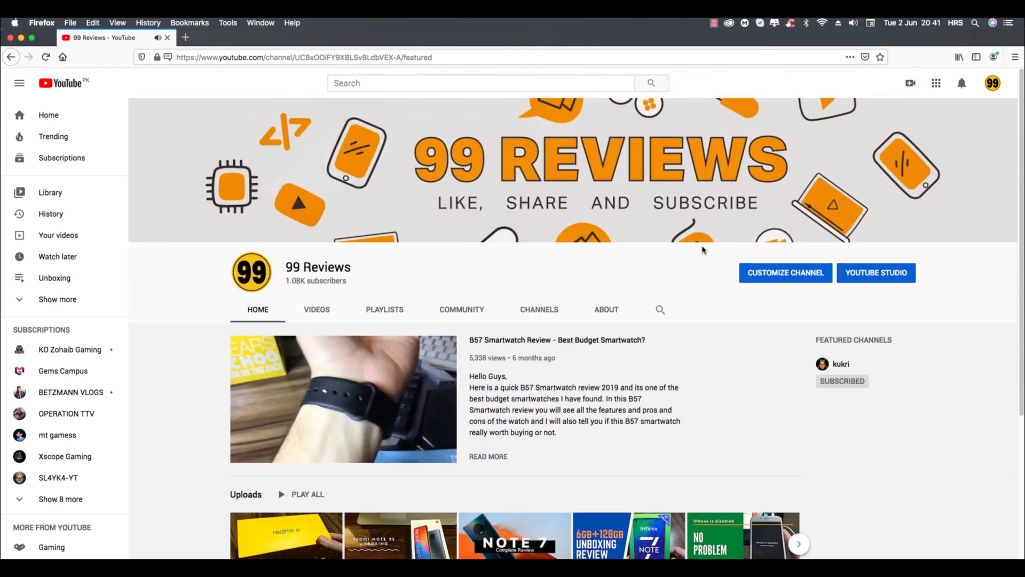
scroll(687, 258, down, 1)
scroll(344, 328, up, 1)
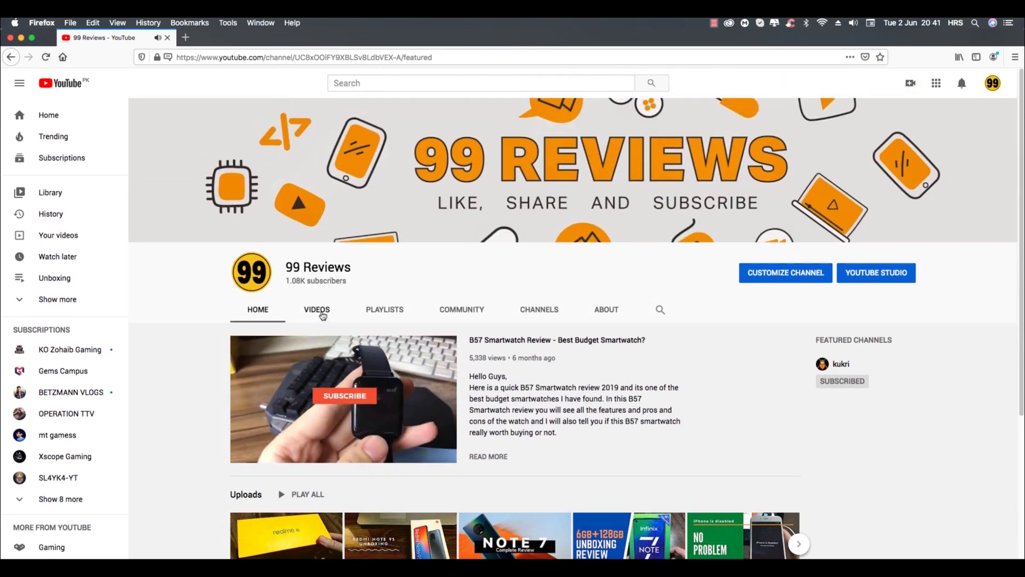
click(323, 315)
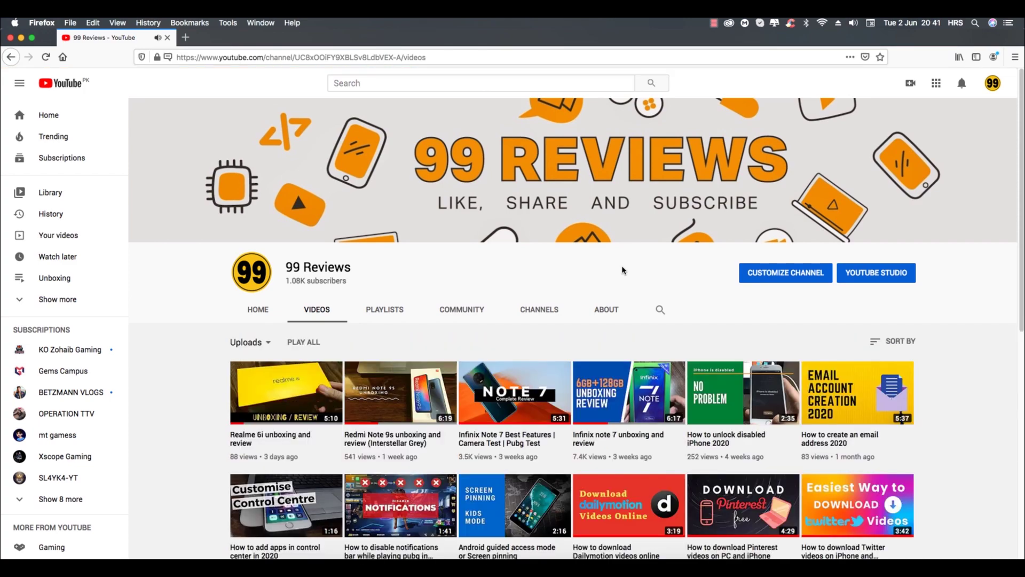
scroll(622, 271, down, 7)
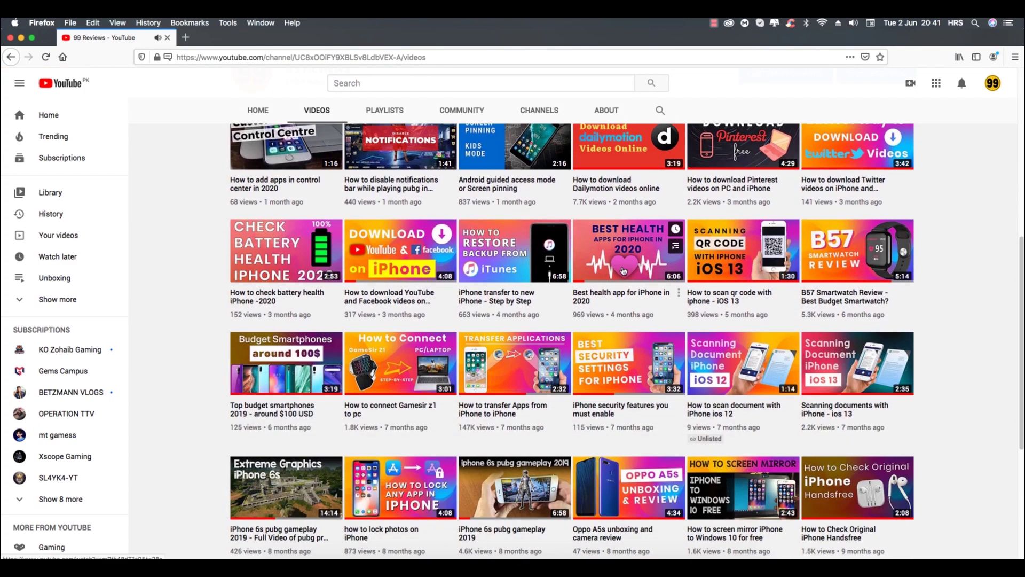
scroll(624, 270, down, 2)
scroll(623, 271, up, 9)
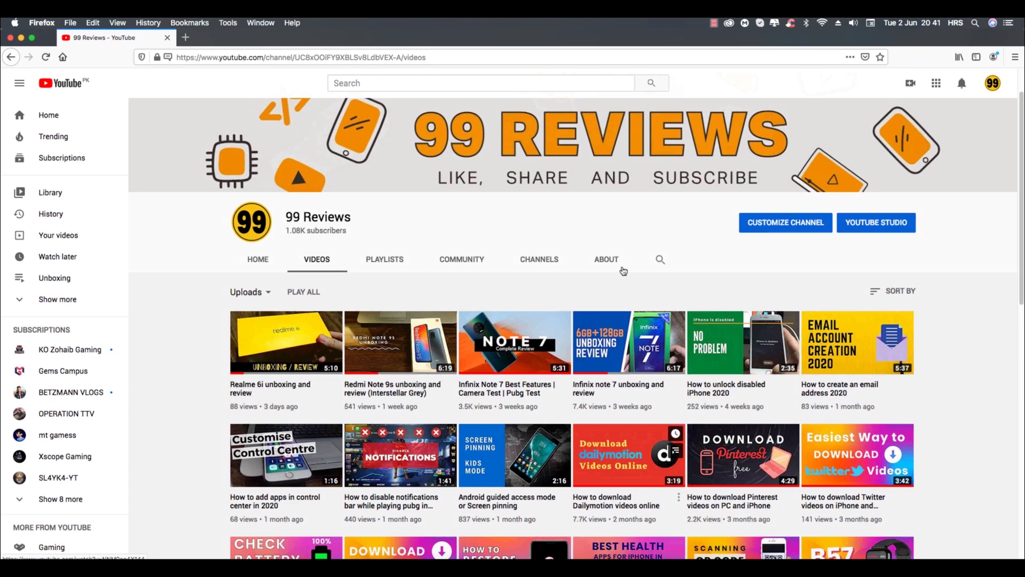
scroll(623, 270, up, 1)
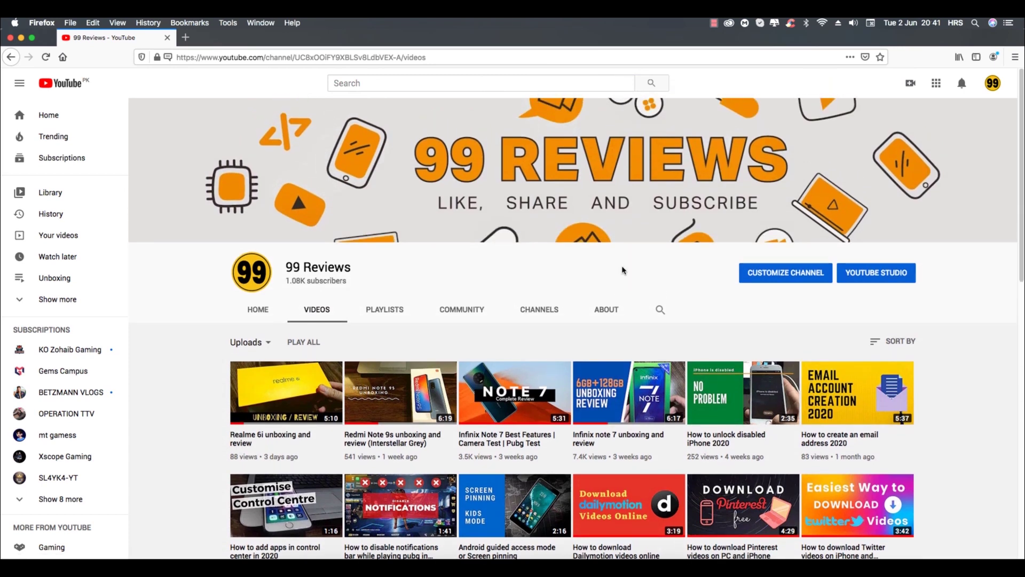
Go to canva.com in a new tab and log in with a Google account.
click(185, 37)
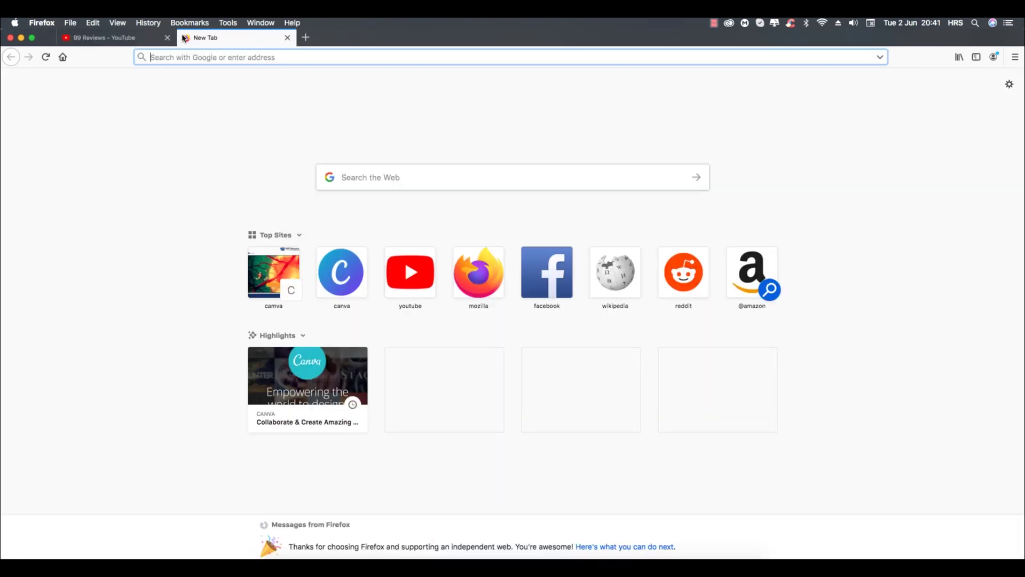
text(canva.com)
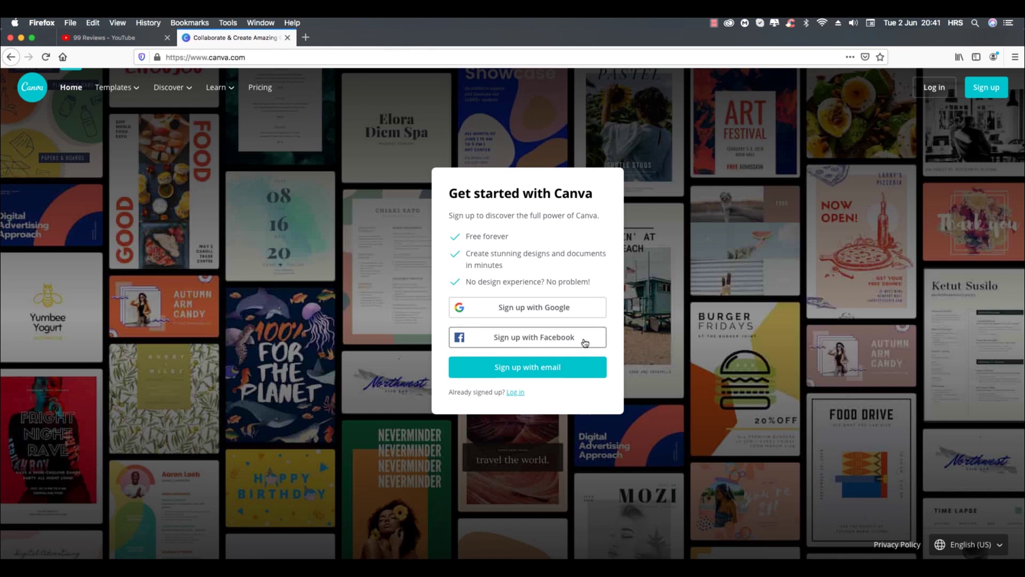
click(516, 393)
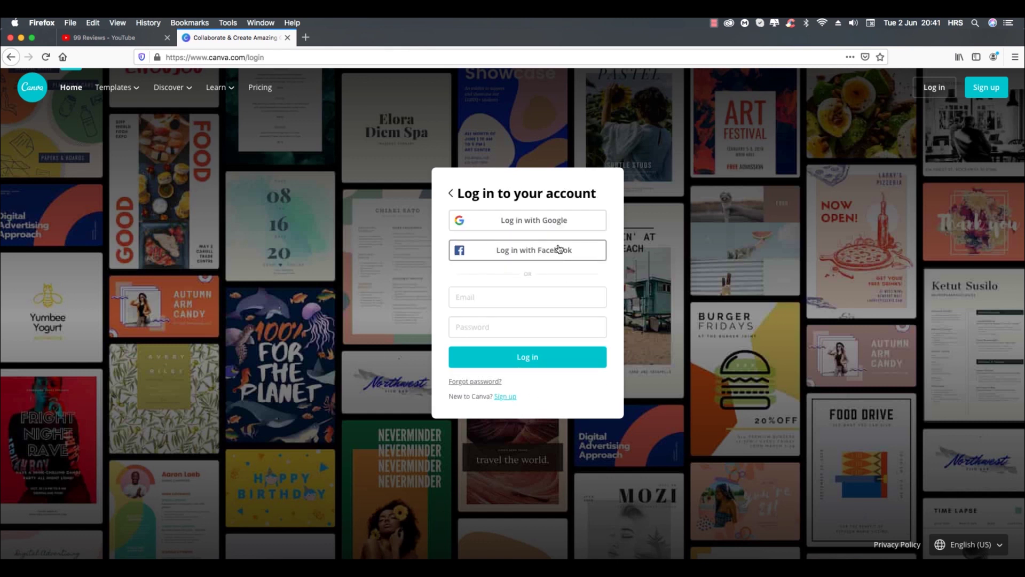
click(556, 220)
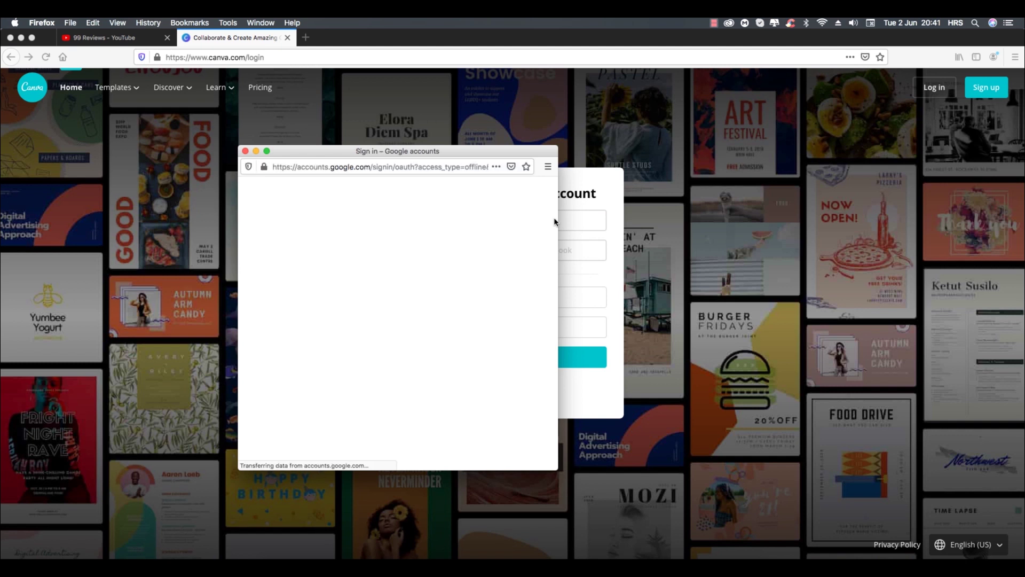
click(329, 301)
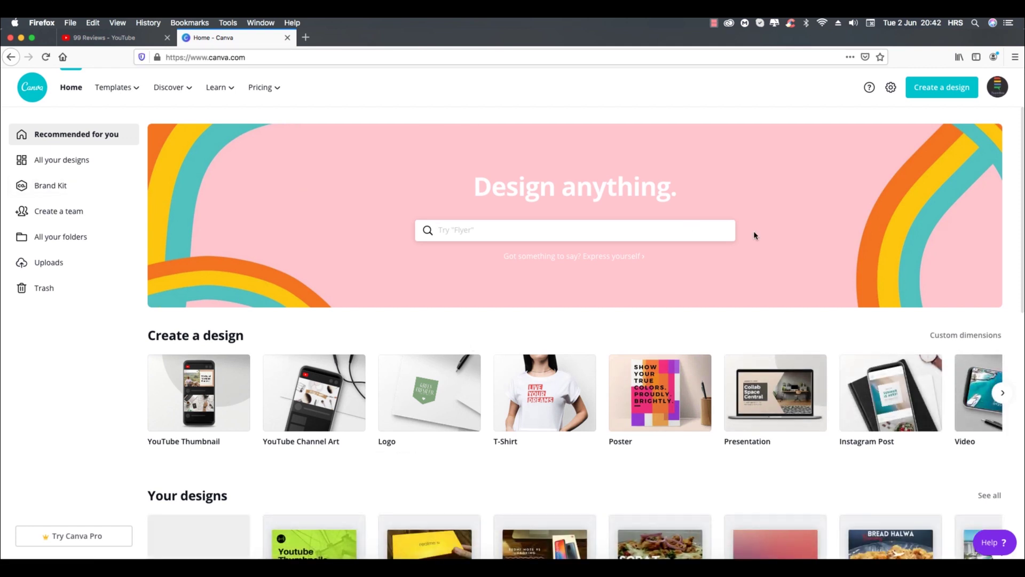
Start a blank YouTube Thumbnail design from Create a design.
scroll(775, 426, down, 3)
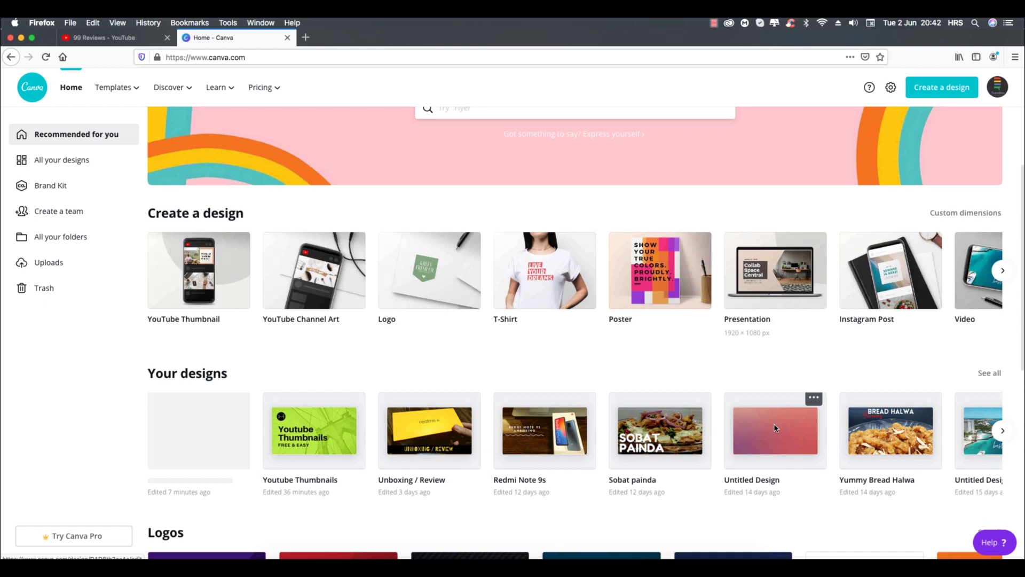
scroll(774, 427, down, 8)
scroll(775, 430, up, 8)
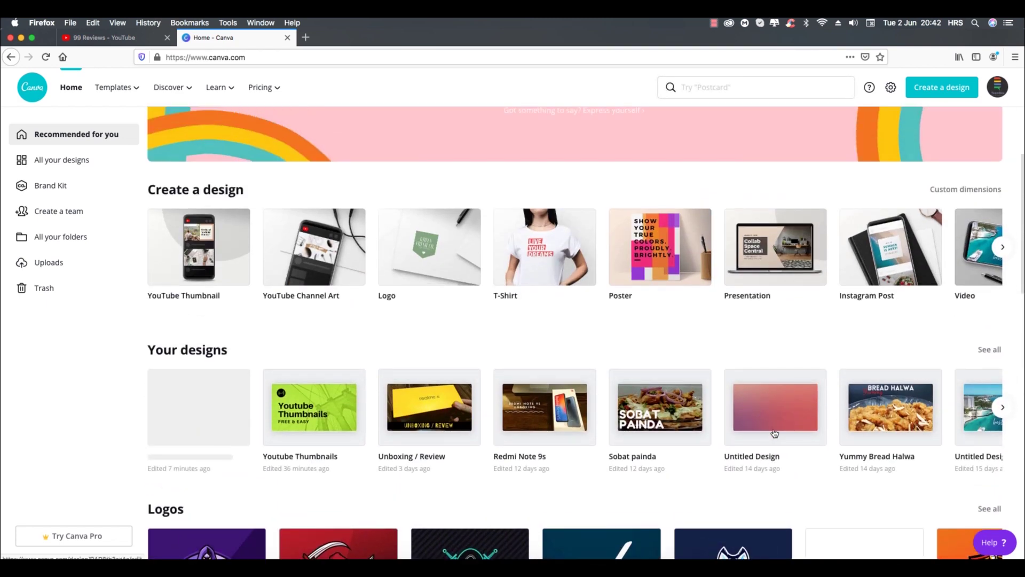
scroll(774, 434, up, 3)
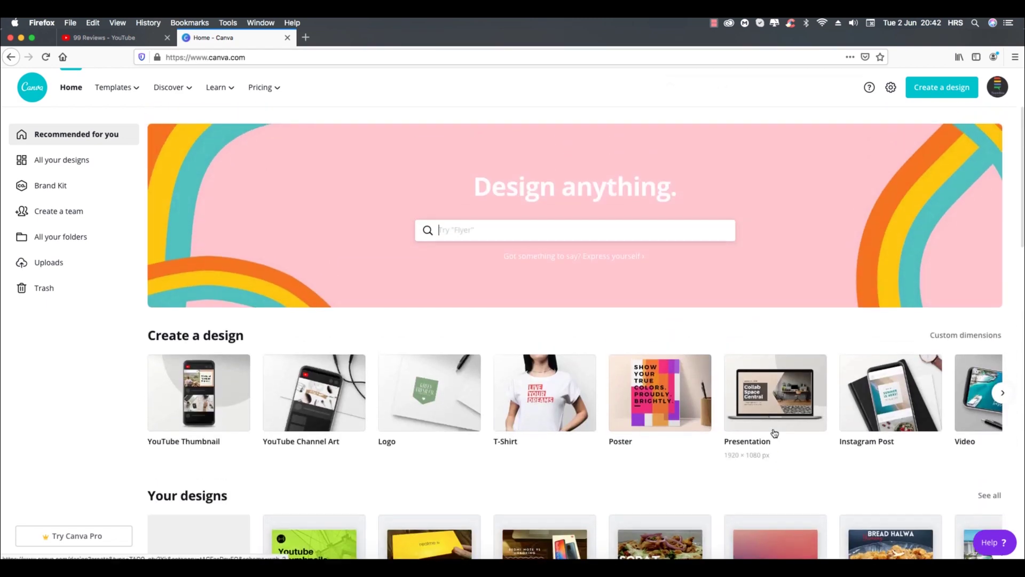
click(505, 234)
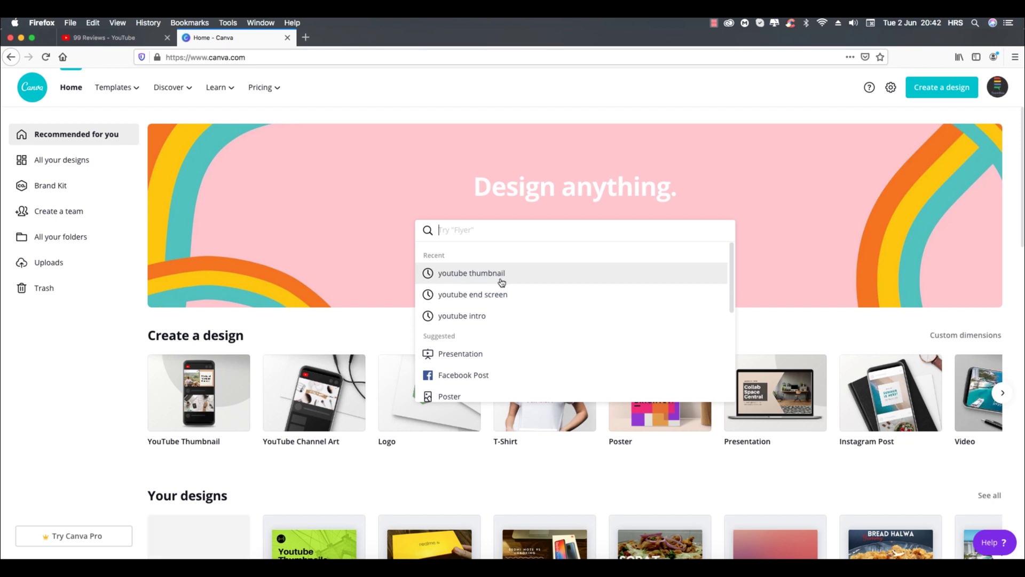
click(822, 257)
click(944, 90)
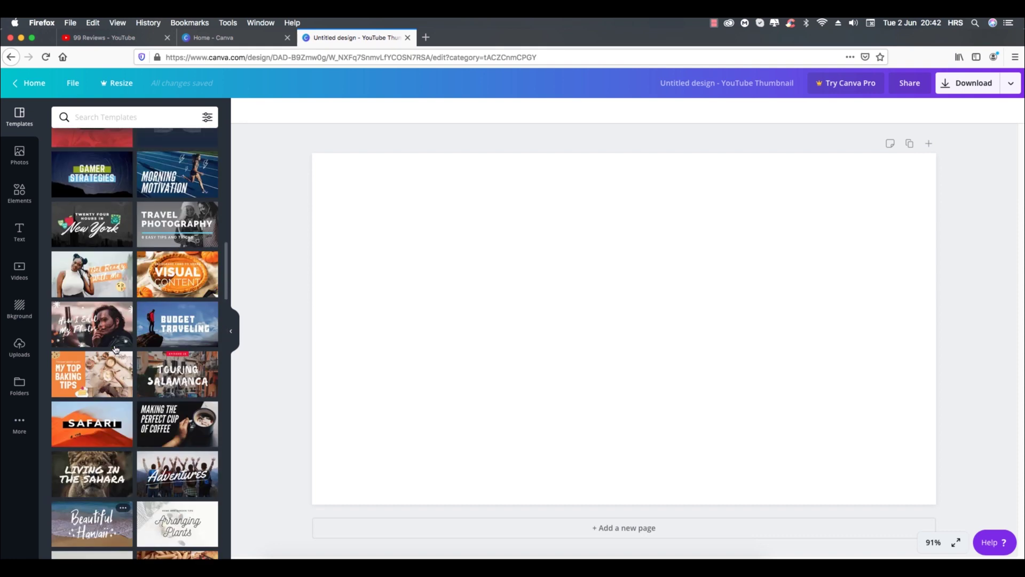
Apply the 7th Architecture Summit template to the blank thumbnail.
scroll(115, 349, up, 5)
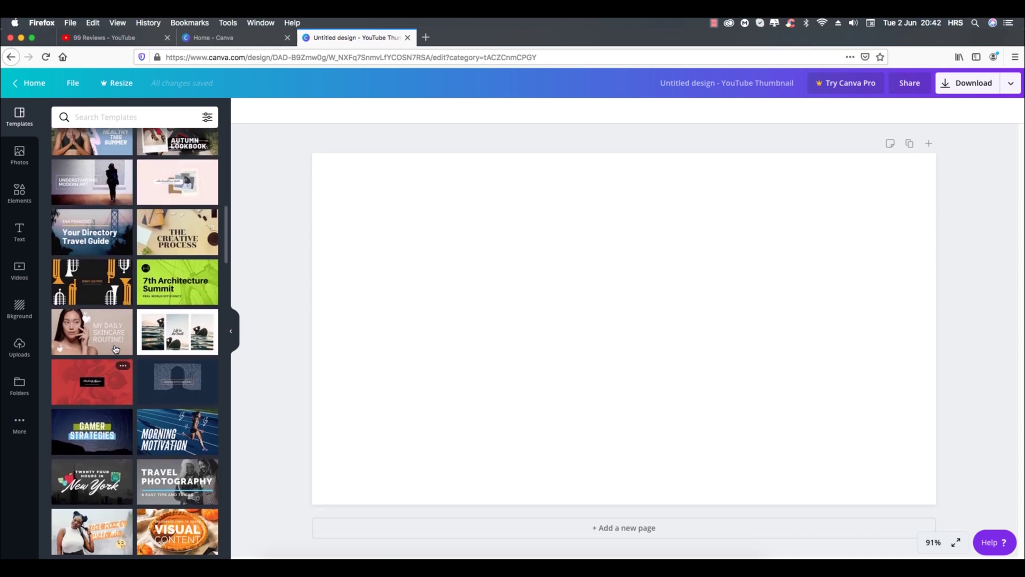
click(171, 280)
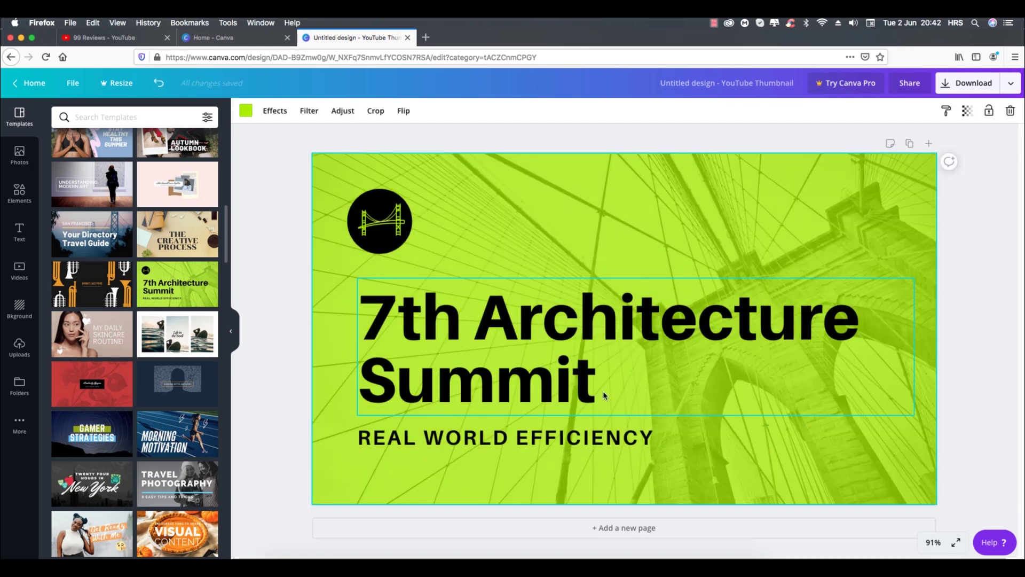
Replace the template title with 'Youtube Thumbnails'.
double_click(457, 328)
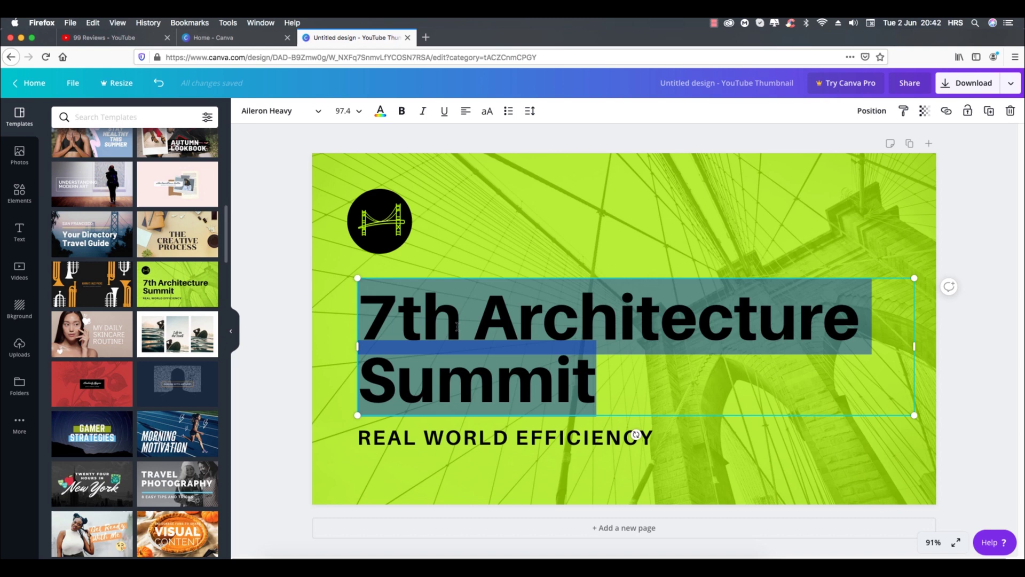
key(BackSpace)
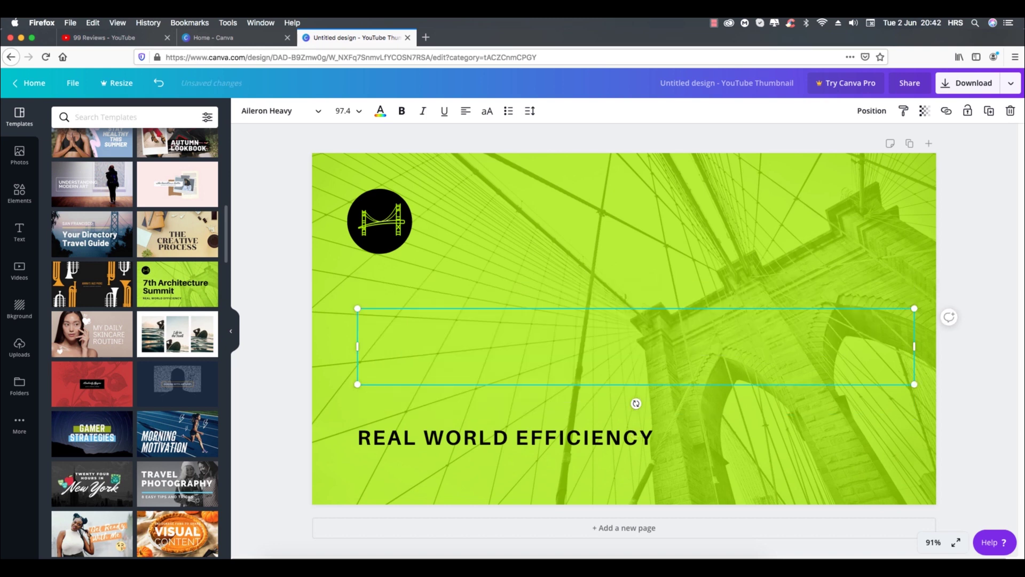
text(Youti)
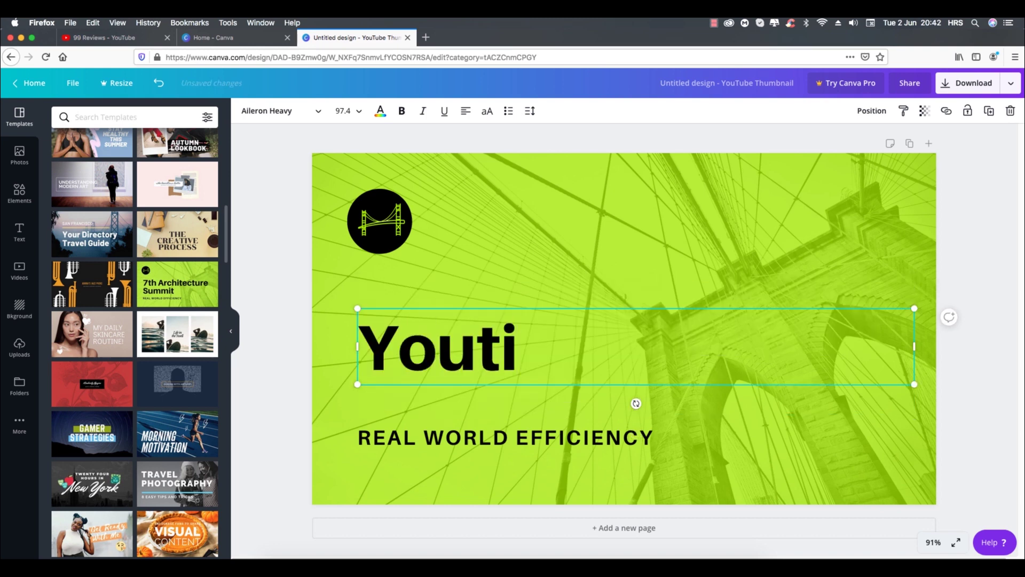
key(BackSpace)
text(ube)
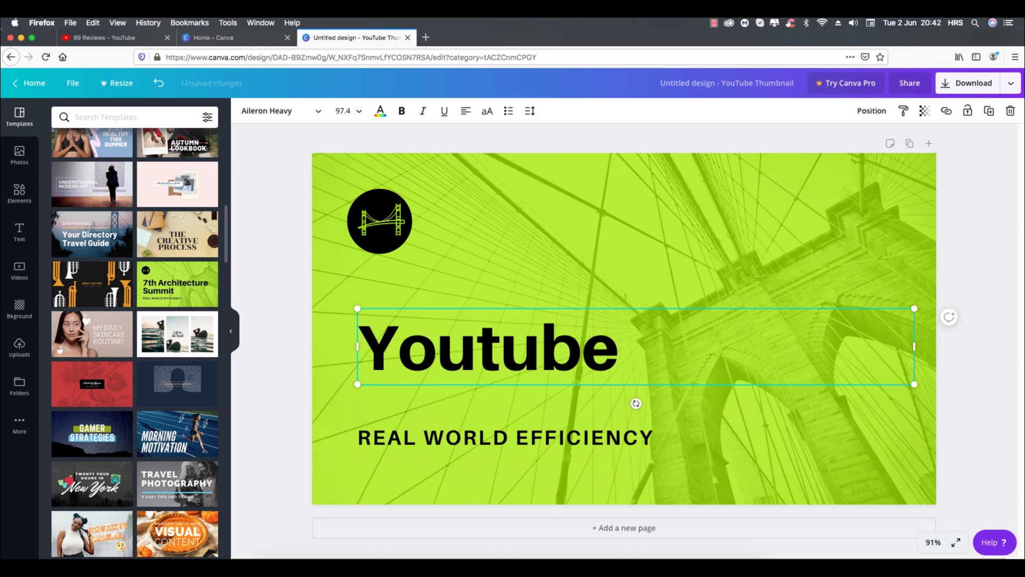
text( Thum)
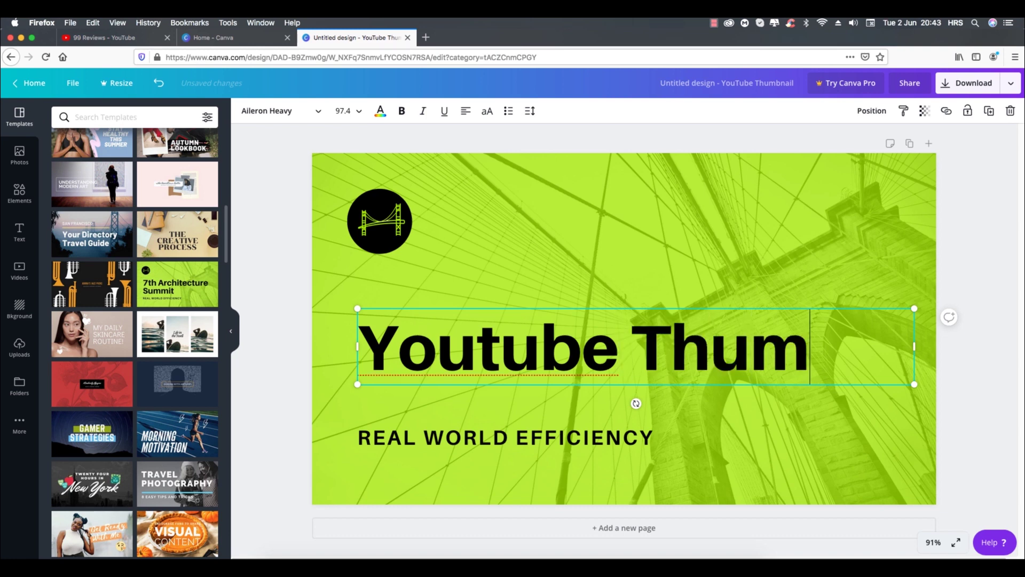
text(bnails)
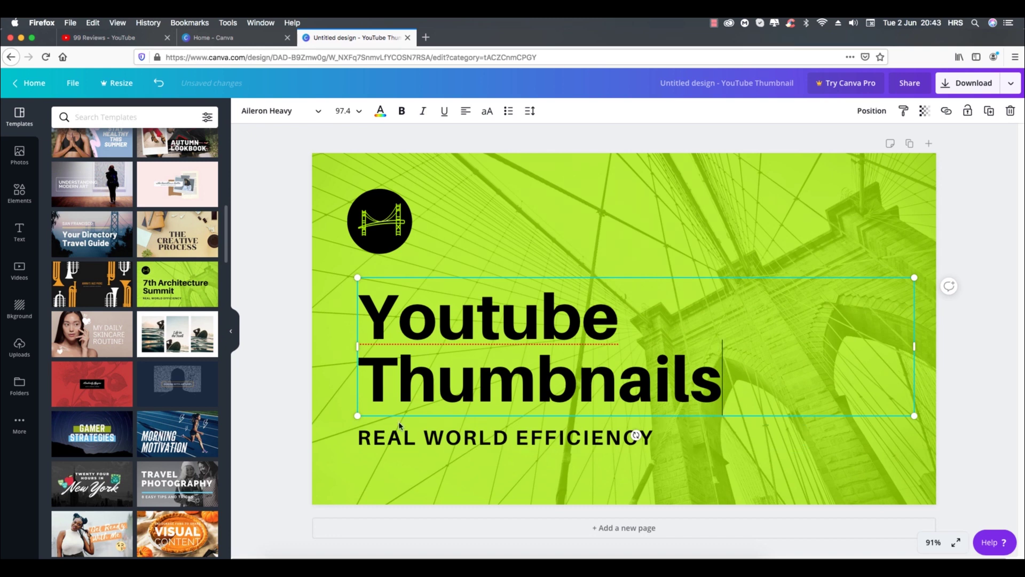
Change the REAL WORLD EFFICIENCY subtitle to 'EASY & FREE' at font size 48.
click(430, 443)
triple_click(482, 442)
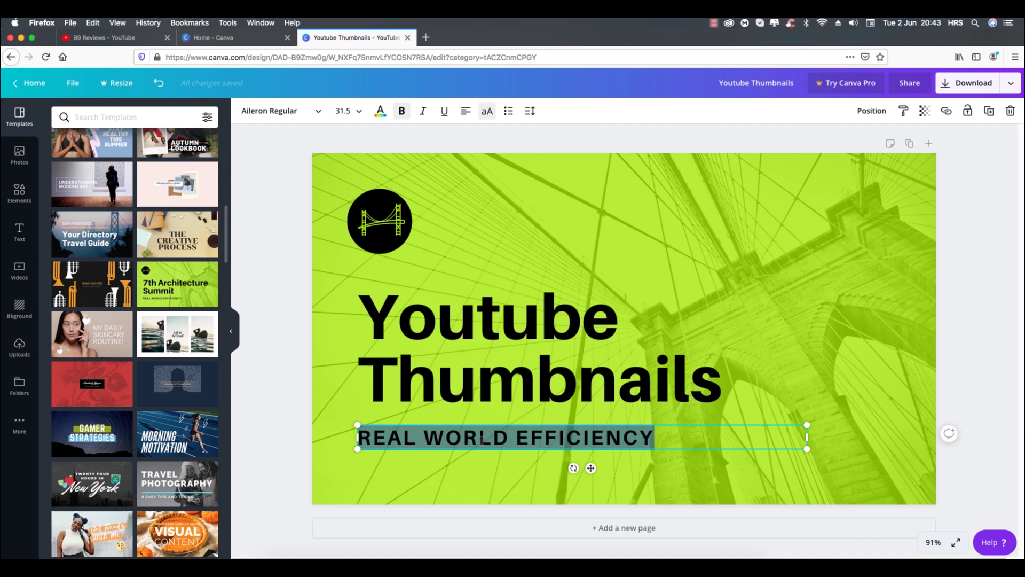
text(EASY )
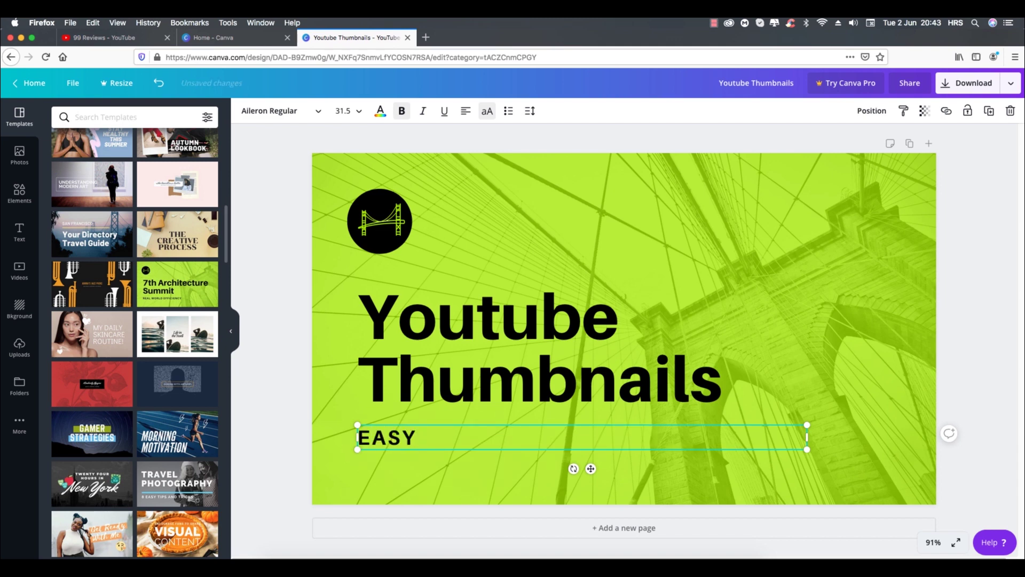
text(& FREE)
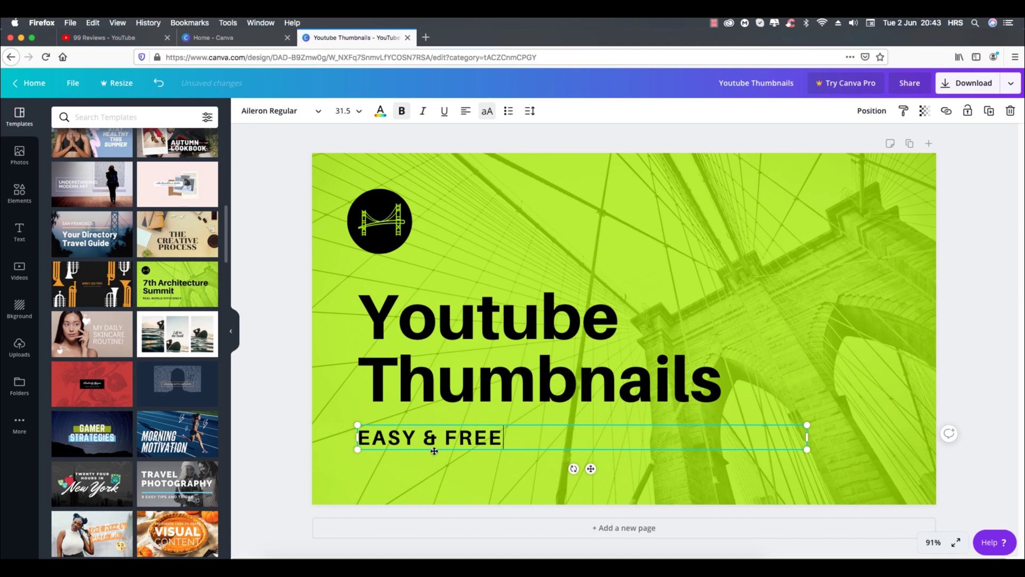
triple_click(426, 442)
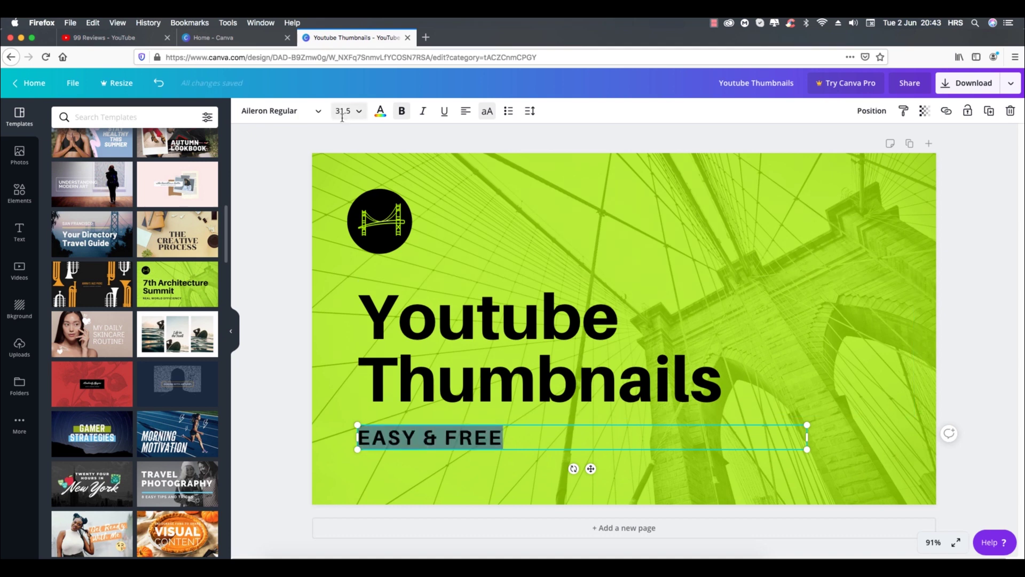
click(361, 113)
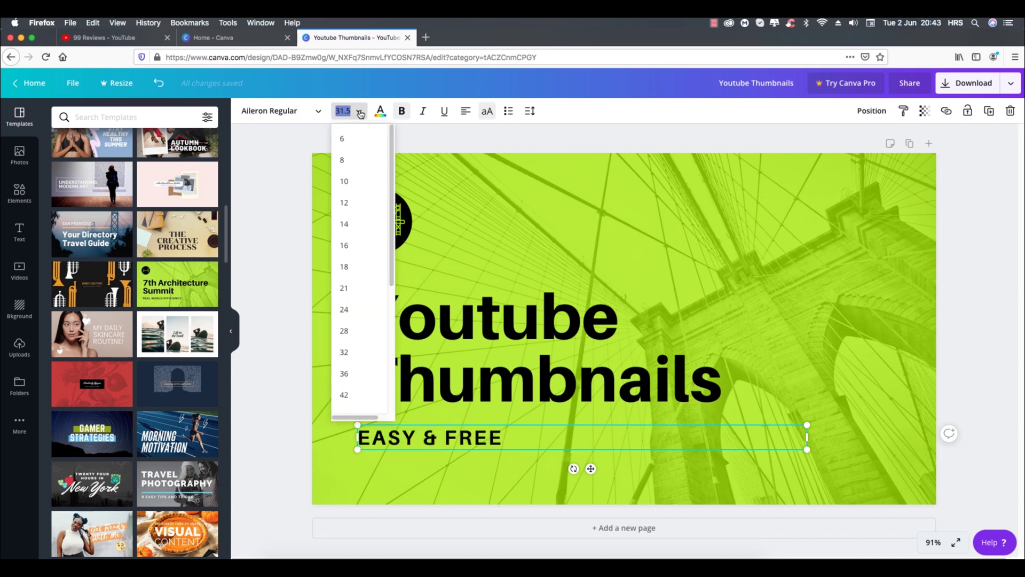
scroll(363, 312, down, 5)
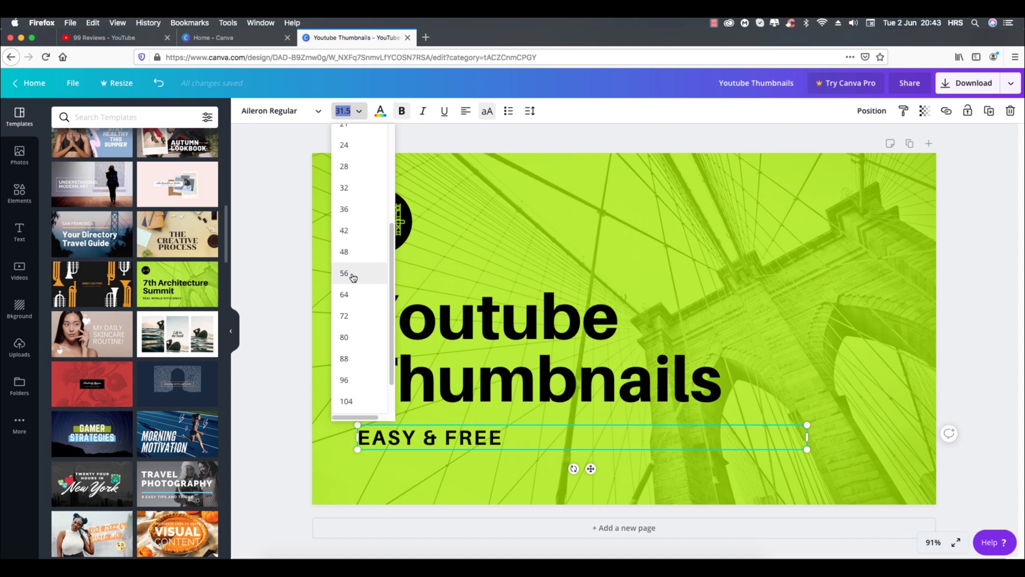
click(345, 252)
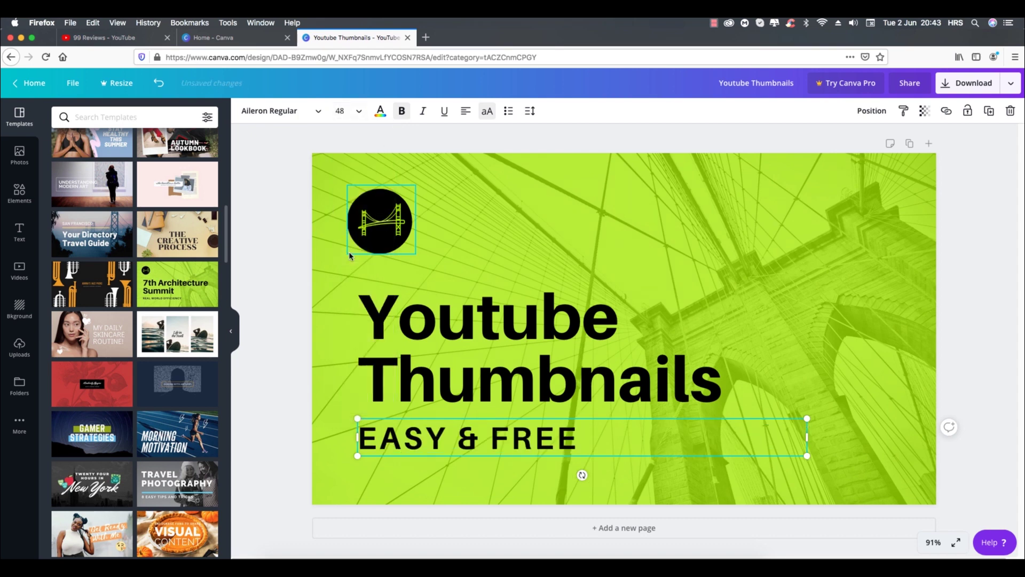
click(285, 433)
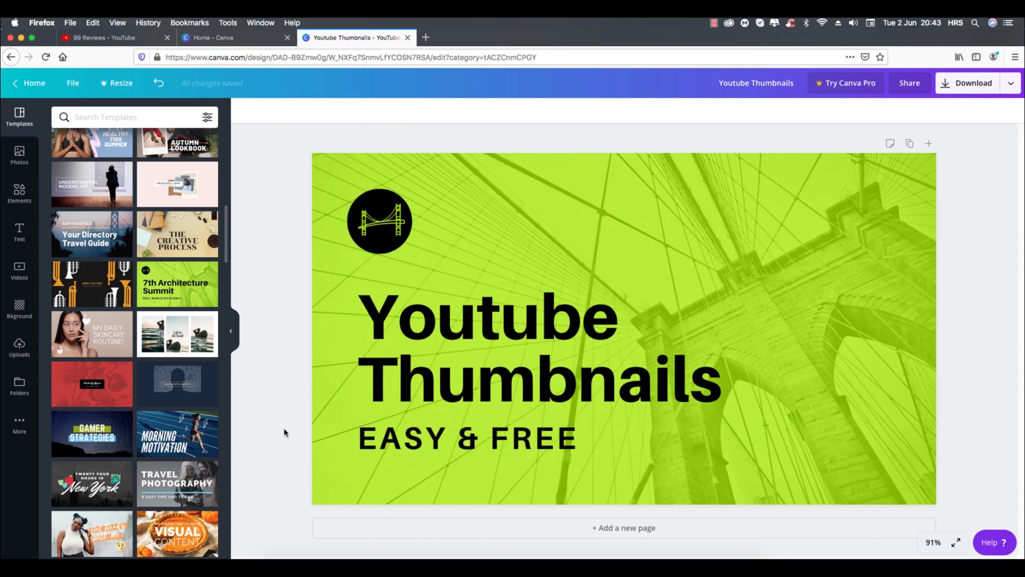
Delete the bridge graphic and black circle of the top-left logo.
click(402, 237)
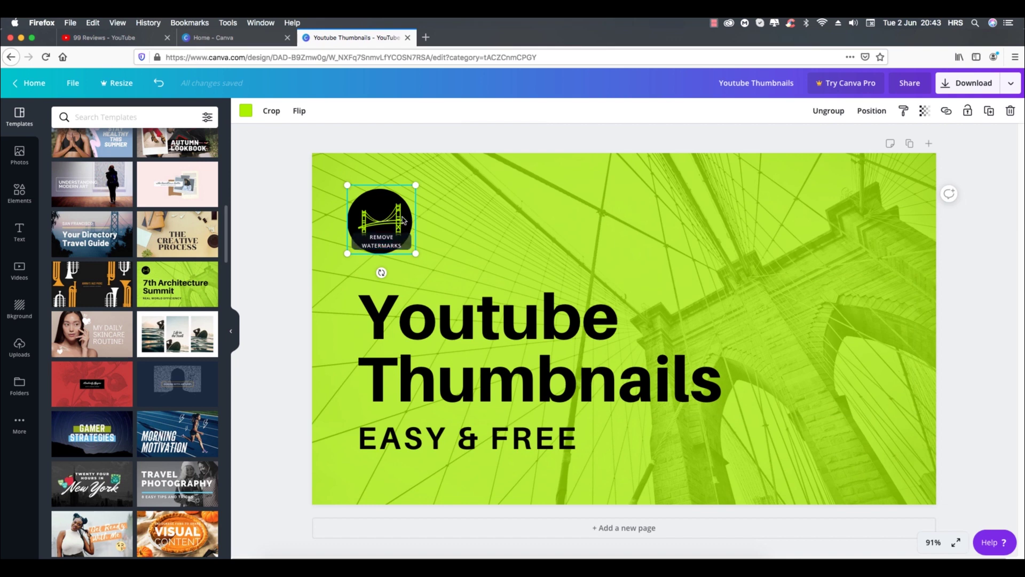
key(ctrl+z)
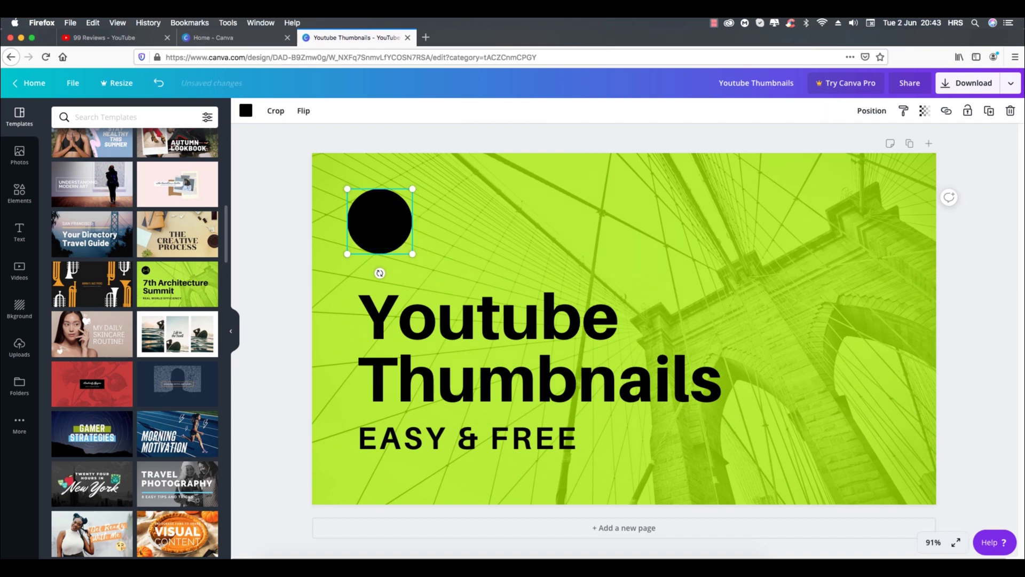
key(ctrl+z)
click(454, 339)
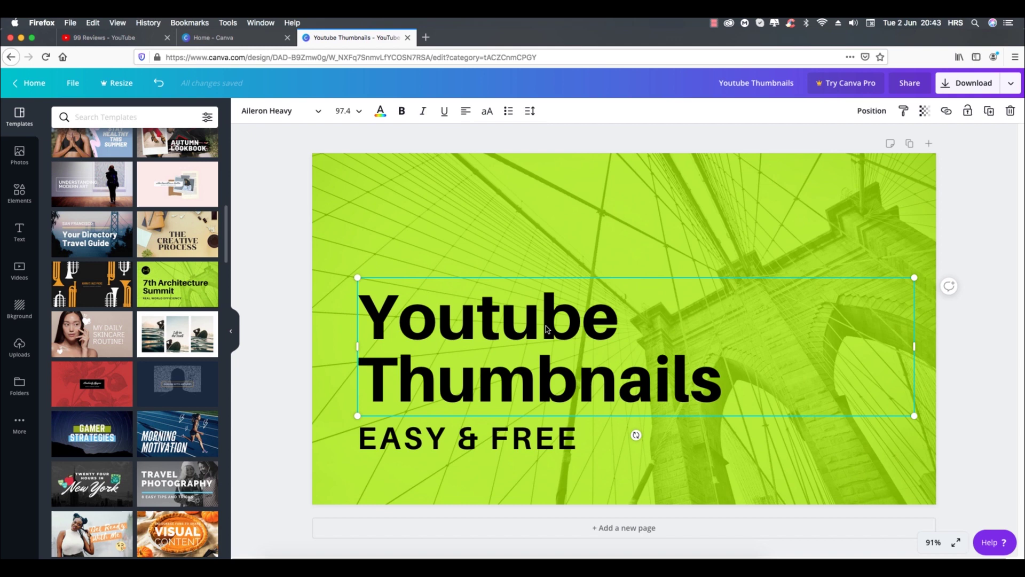
Centre-align the title and subtitle, and widen the subtitle box to the page edges.
click(465, 113)
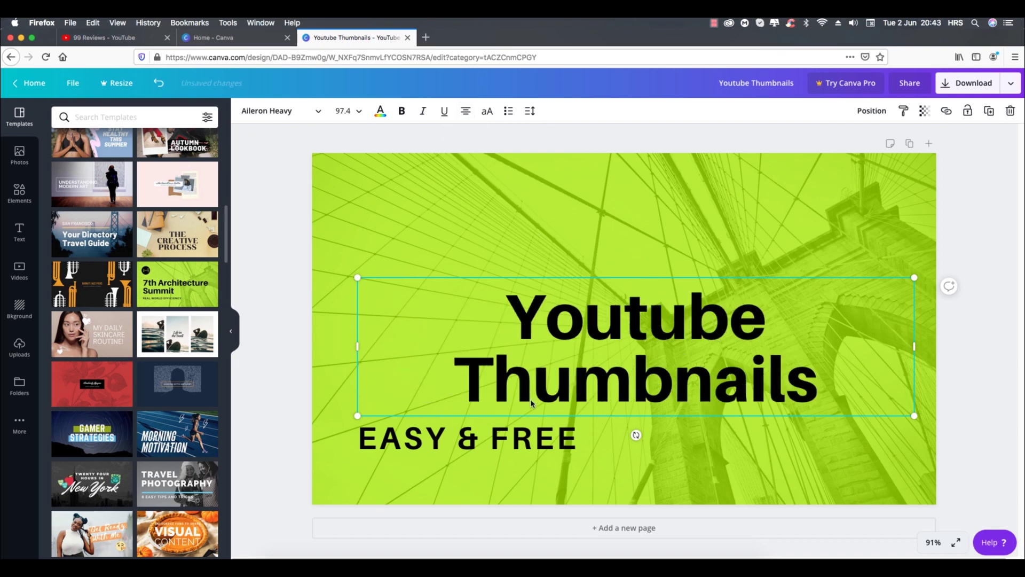
click(502, 443)
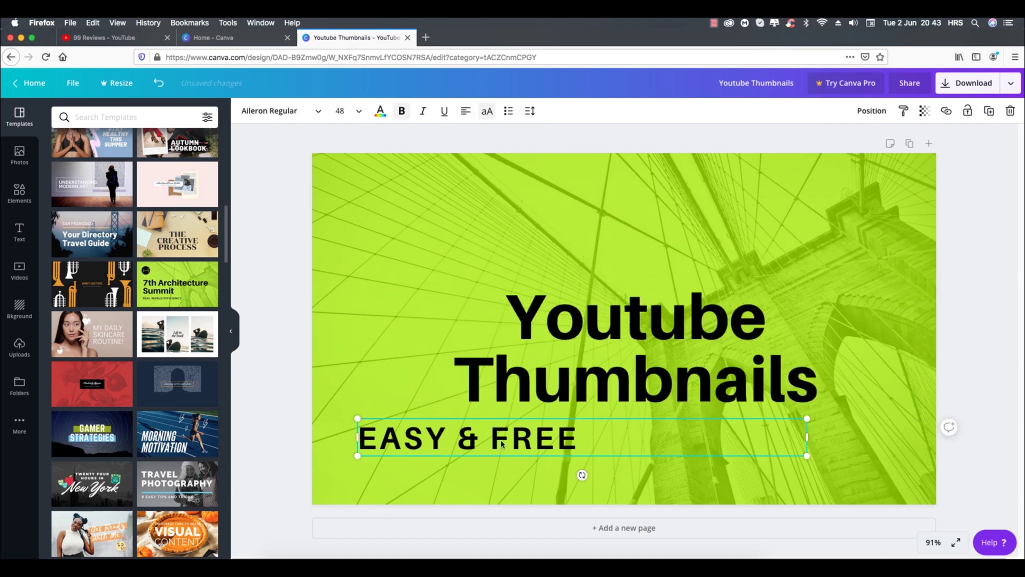
click(466, 113)
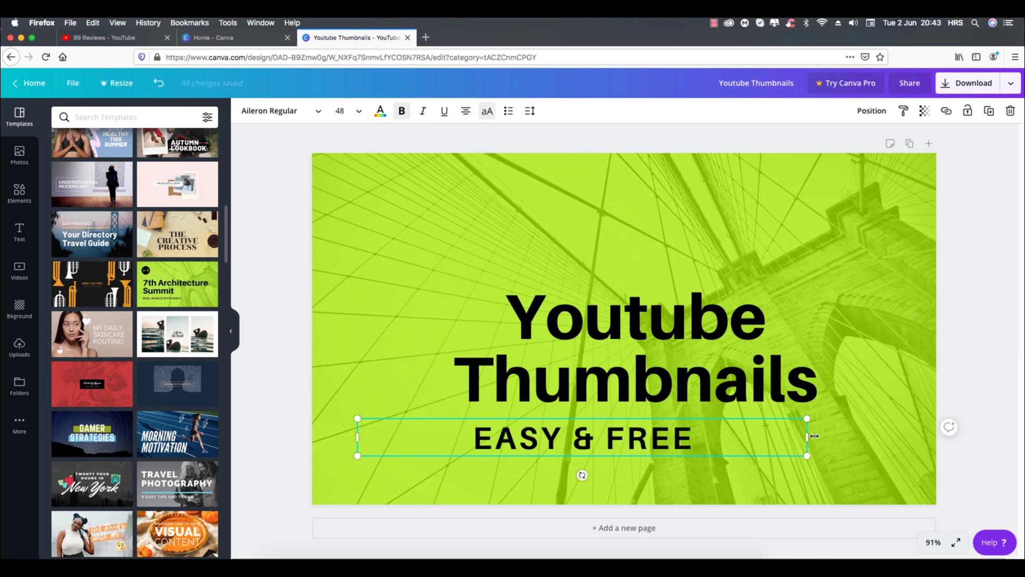
drag(807, 436, 937, 440)
drag(358, 440, 312, 439)
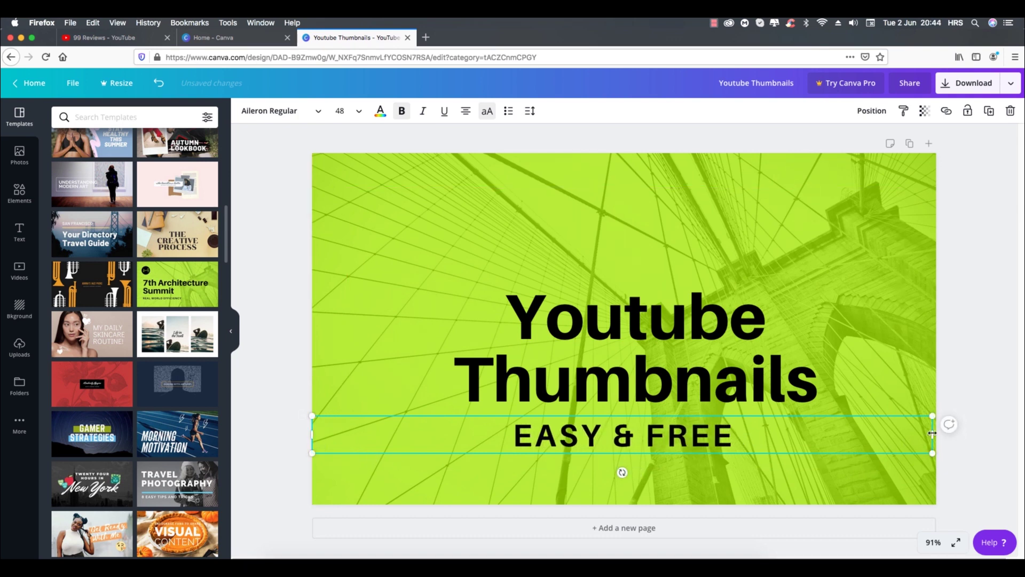
drag(932, 434, 936, 432)
Stretch the Youtube Thumbnails title box across the full canvas width.
click(405, 358)
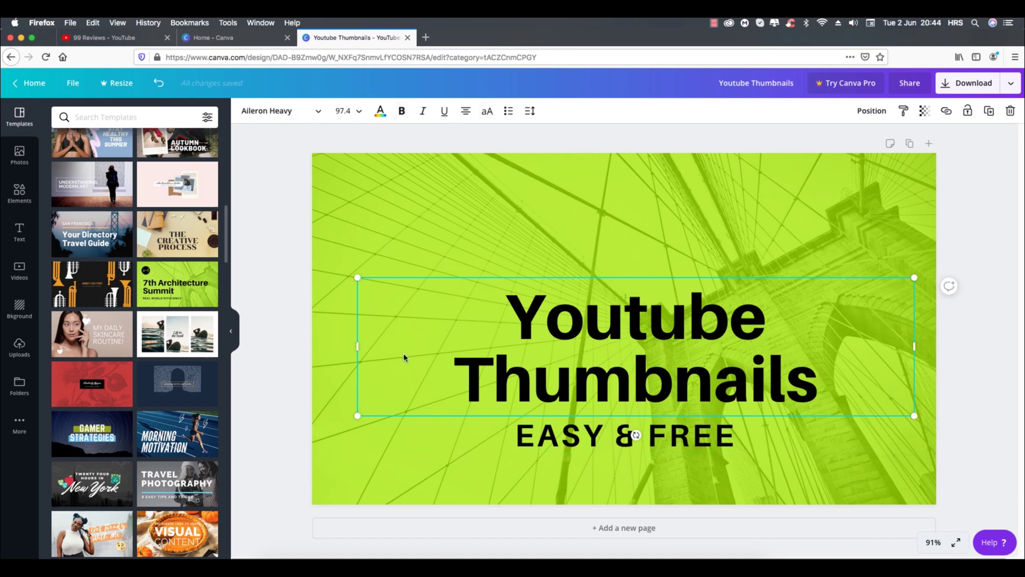
drag(357, 346, 312, 346)
drag(914, 348, 937, 348)
click(671, 446)
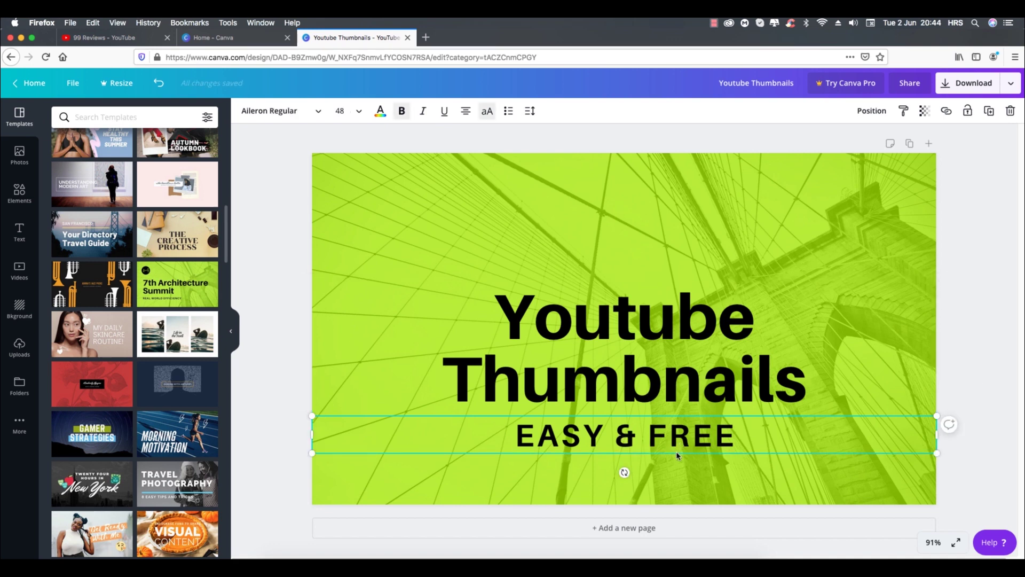
click(576, 307)
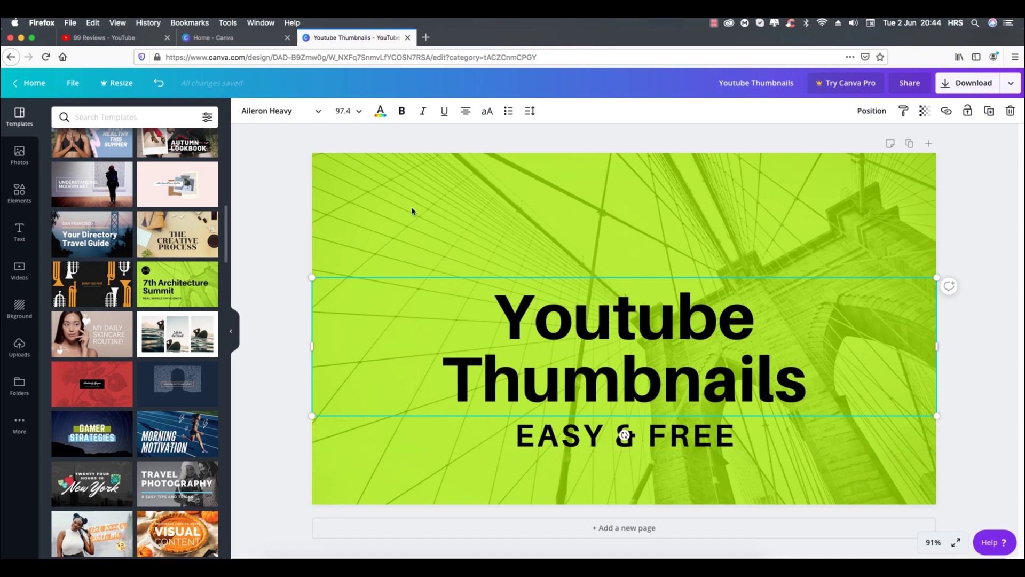
Delete the green bridge photo and drag the uploaded dark diamond pattern in as background.
click(642, 222)
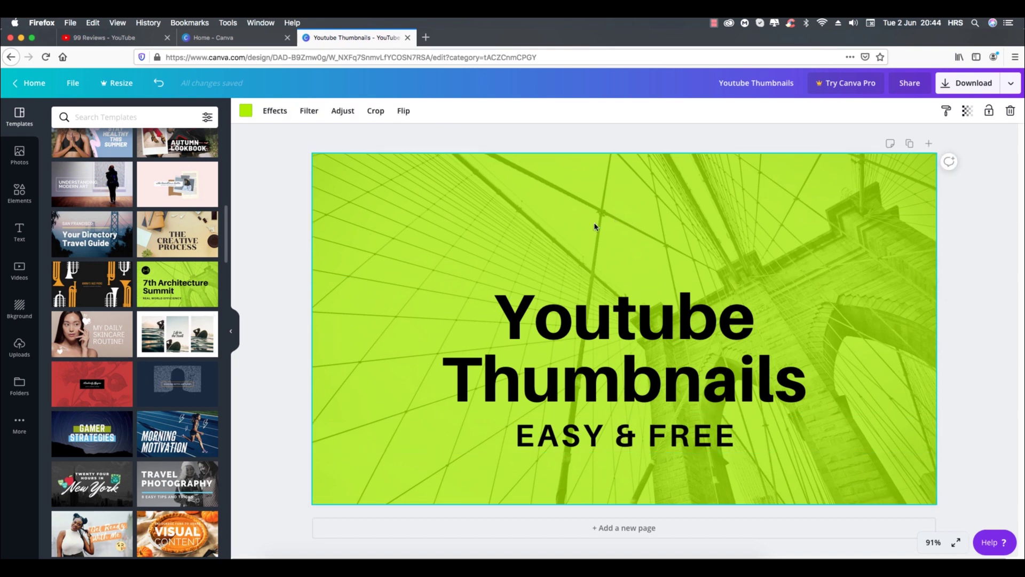
key(Delete)
key(Delete)
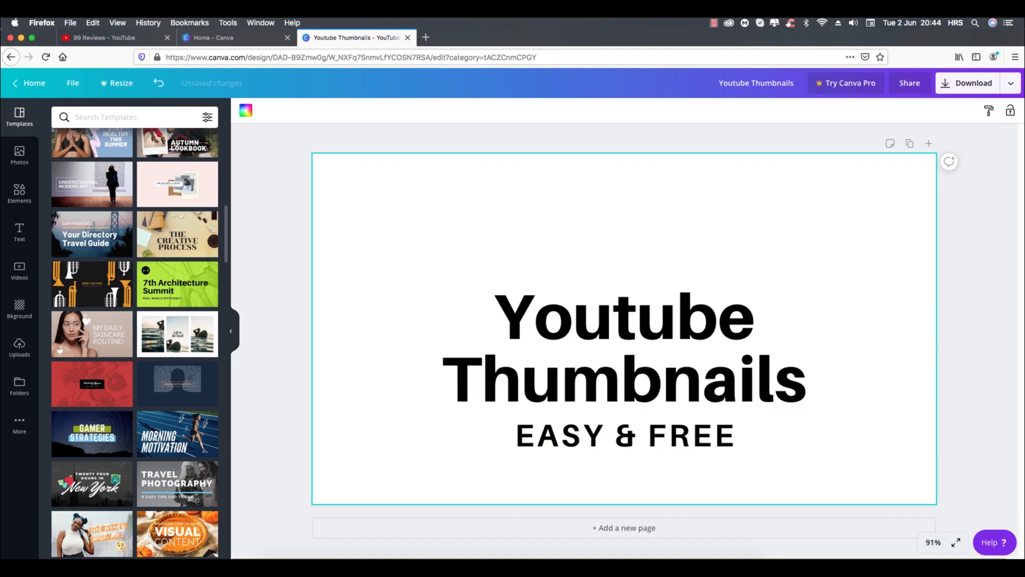
click(13, 352)
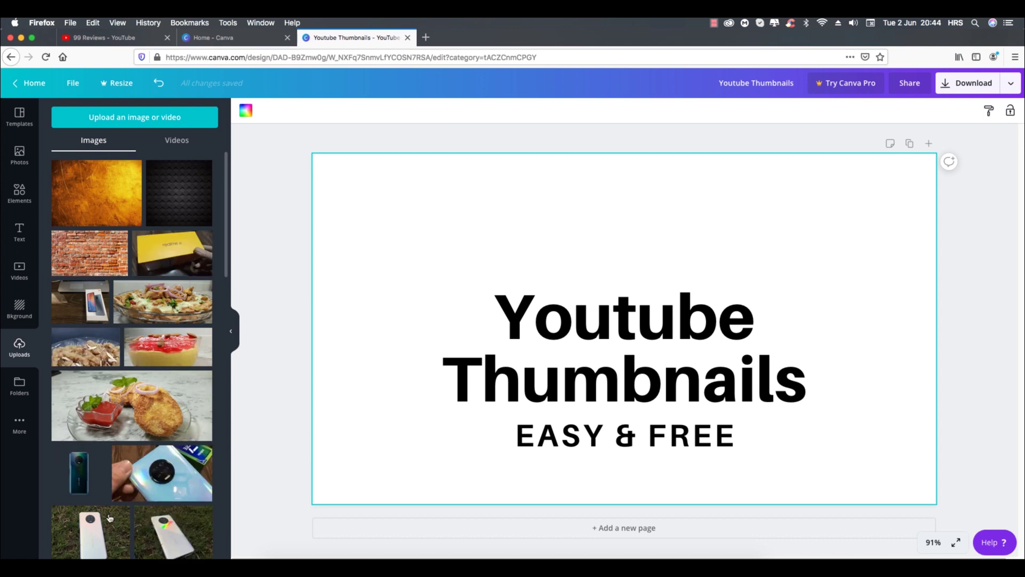
scroll(138, 526, down, 4)
scroll(137, 526, up, 4)
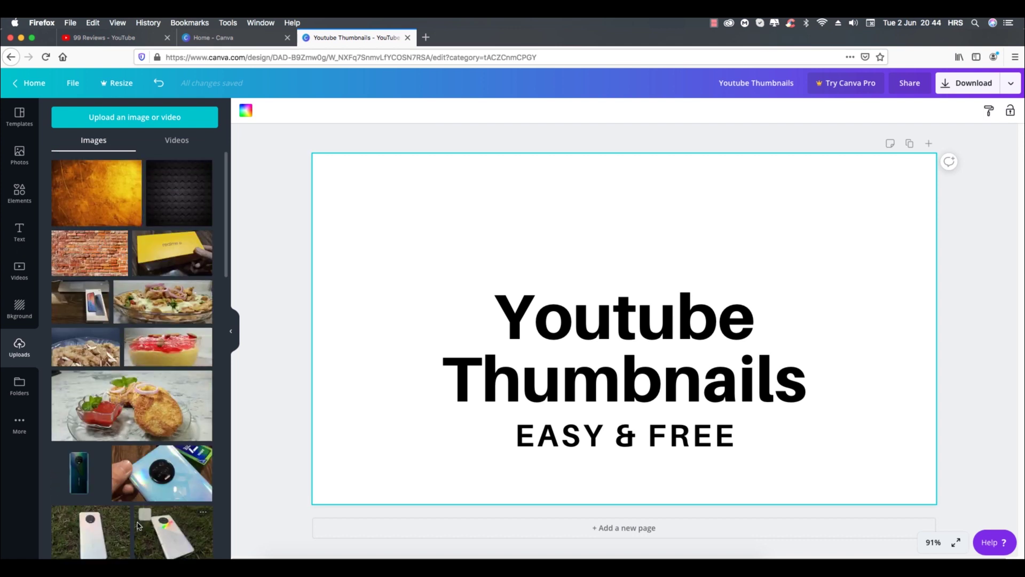
click(145, 120)
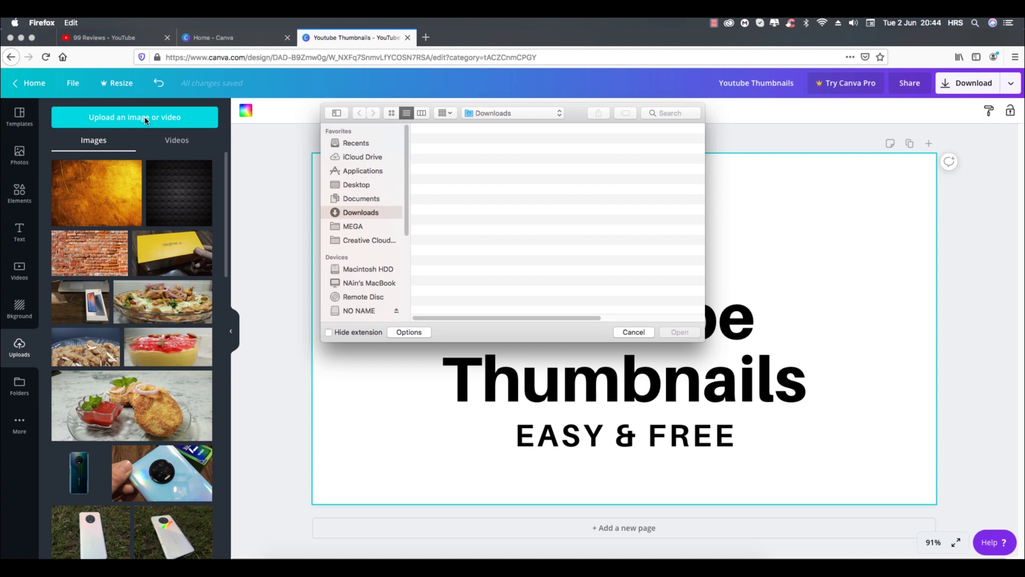
scroll(495, 188, down, 2)
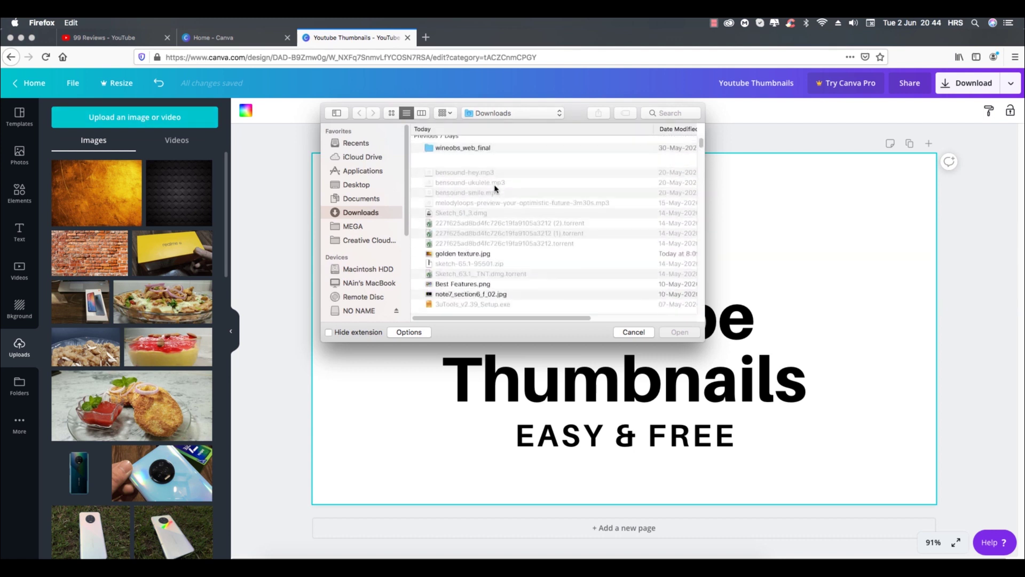
click(634, 332)
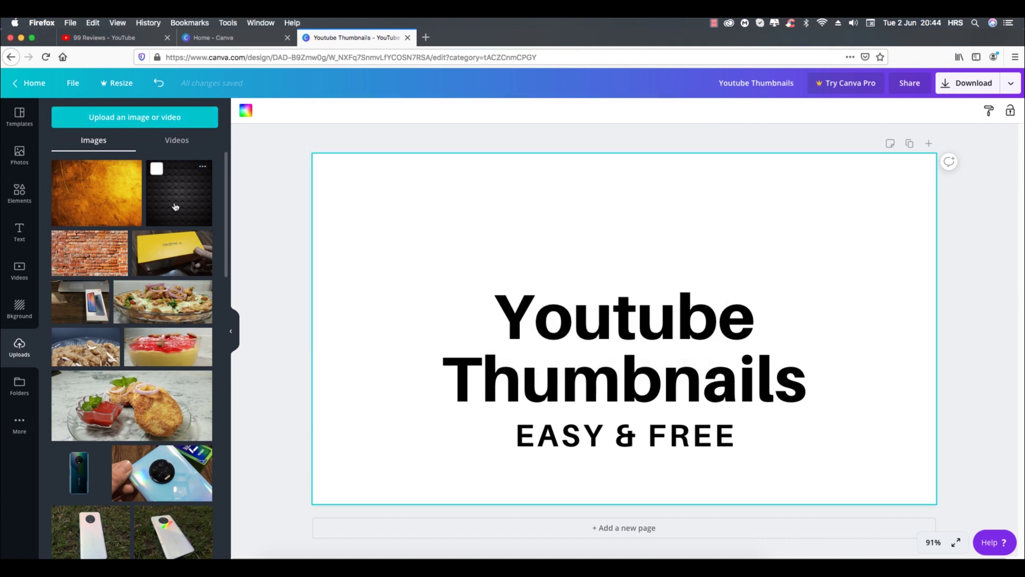
drag(178, 203, 327, 255)
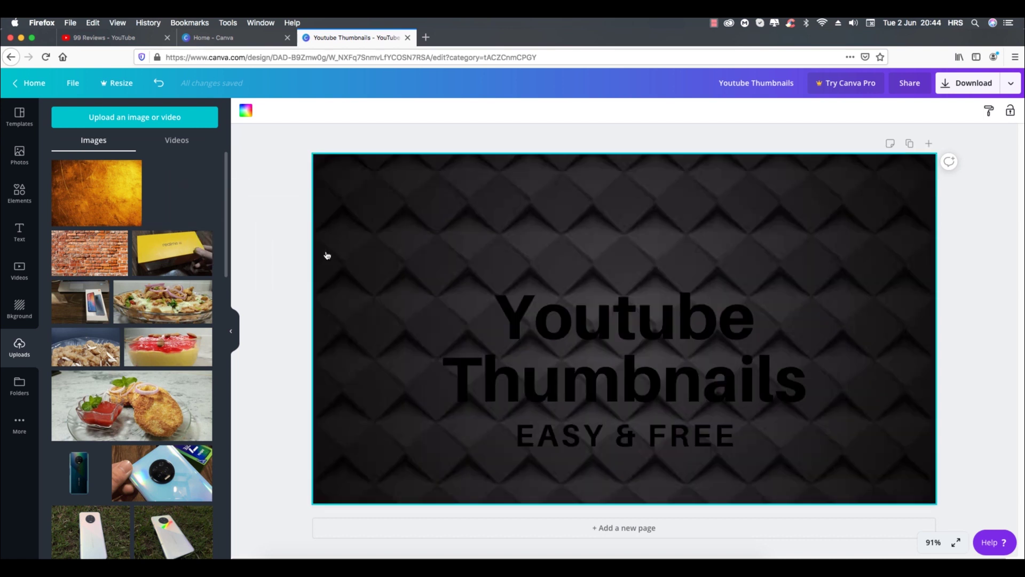
drag(327, 256, 465, 294)
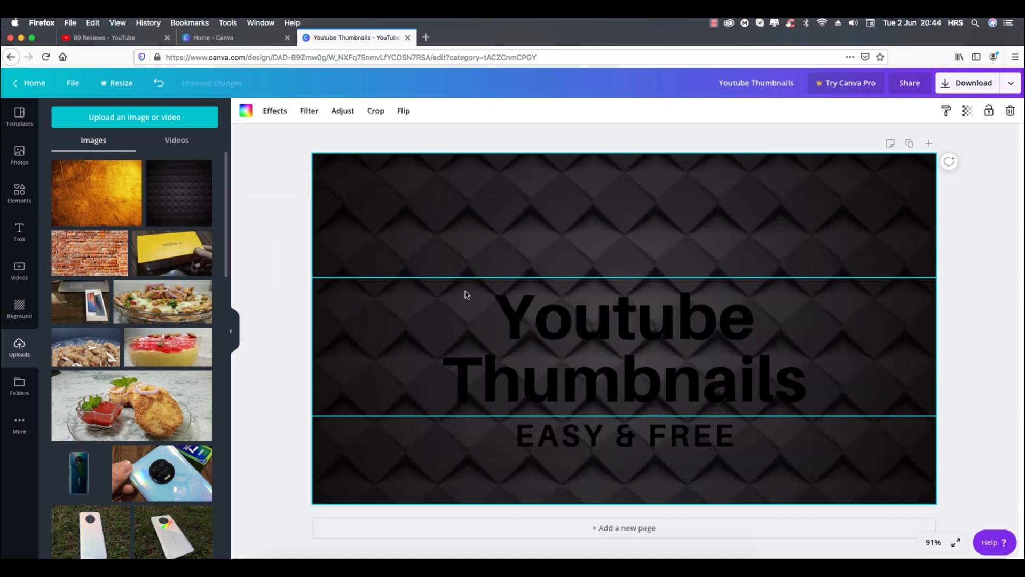
Make the title text white and the EASY & FREE subtitle light grey.
click(581, 378)
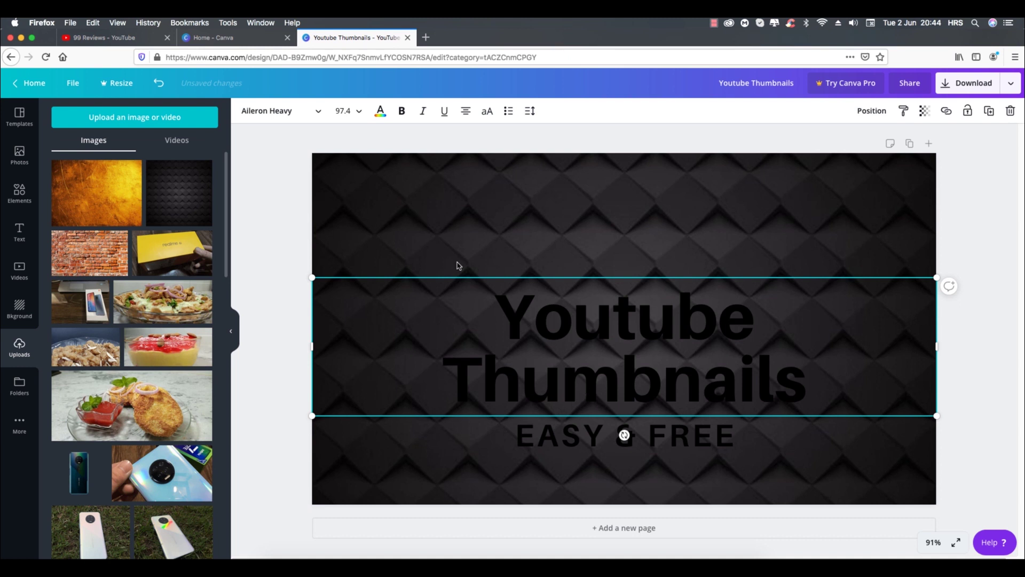
click(381, 111)
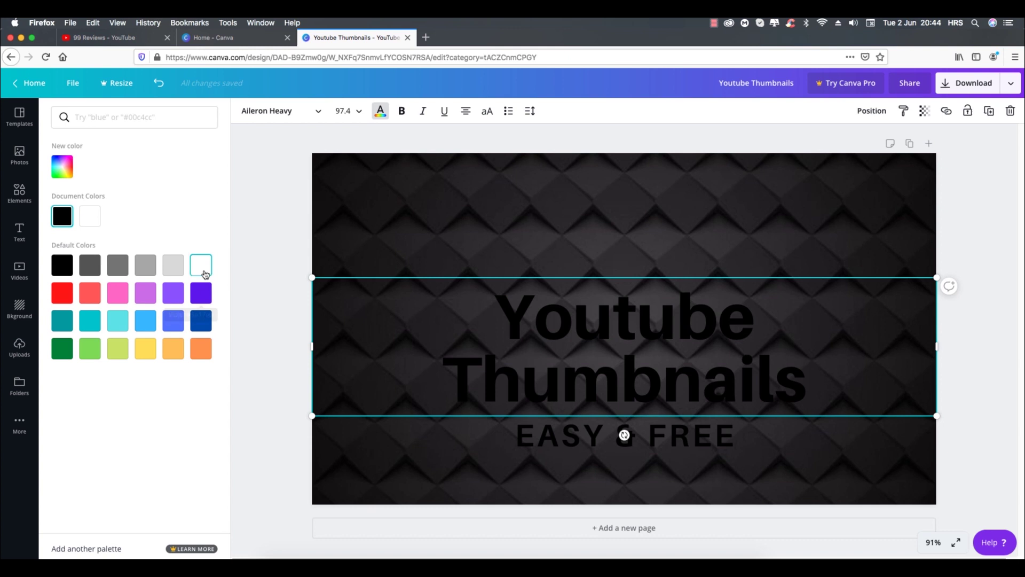
click(204, 274)
click(553, 435)
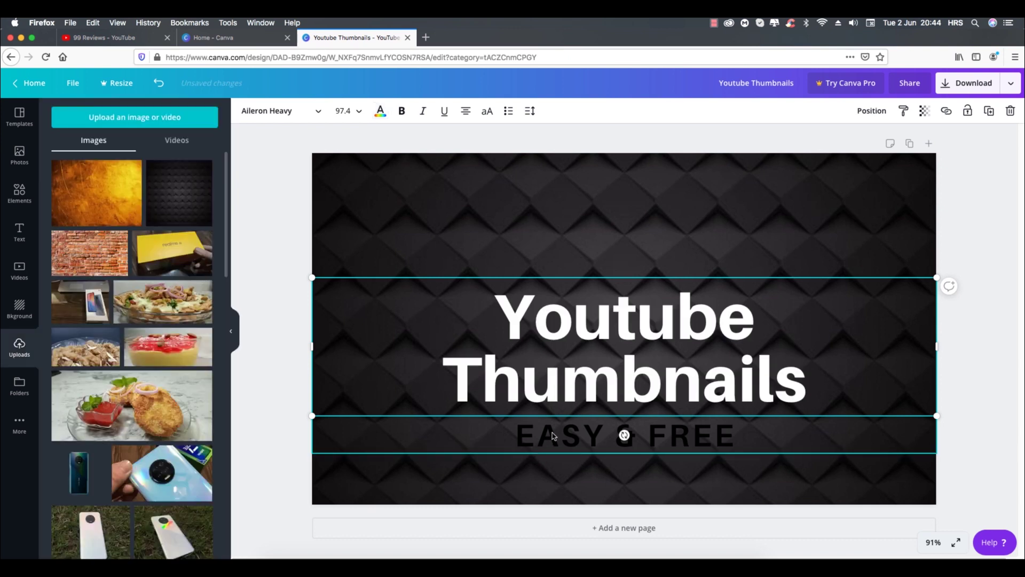
click(381, 112)
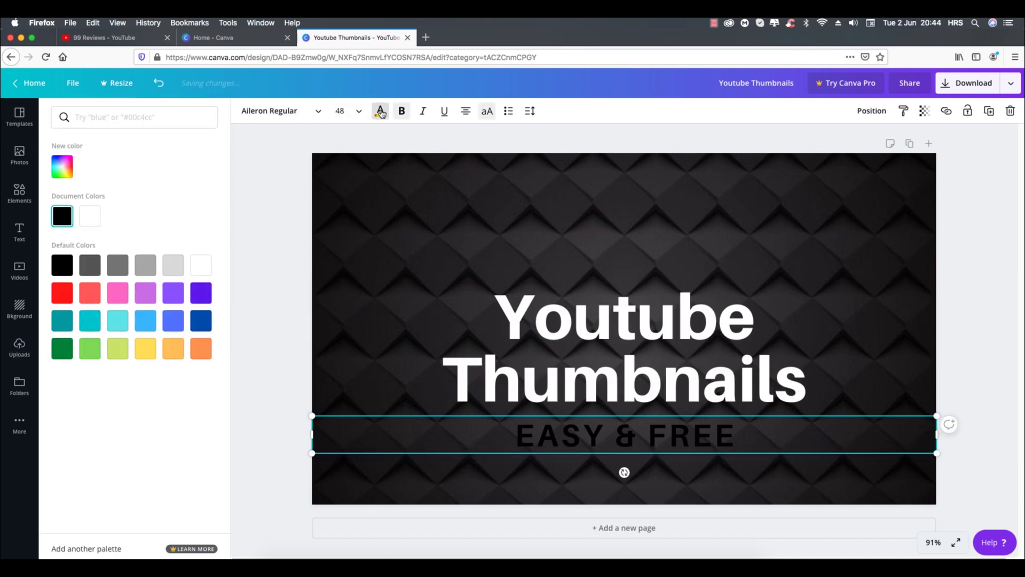
click(172, 266)
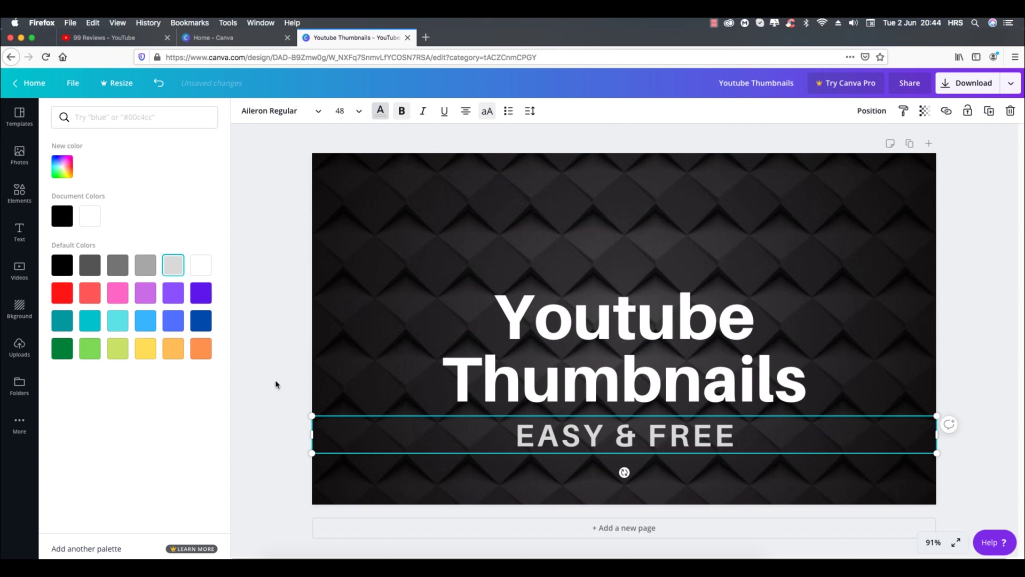
key(Escape)
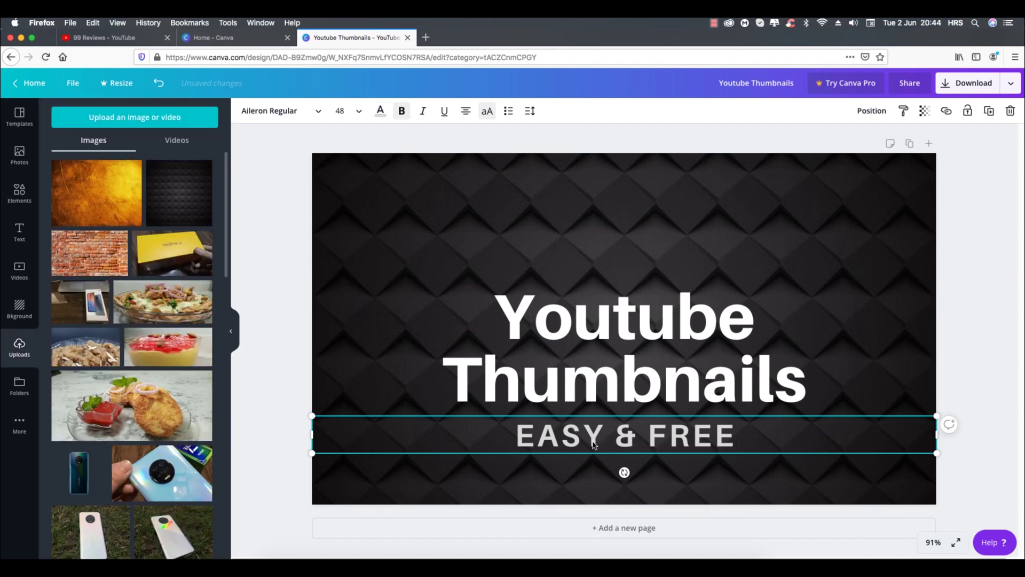
Move EASY & FREE above the title and nudge the title up toward it.
drag(594, 445, 592, 235)
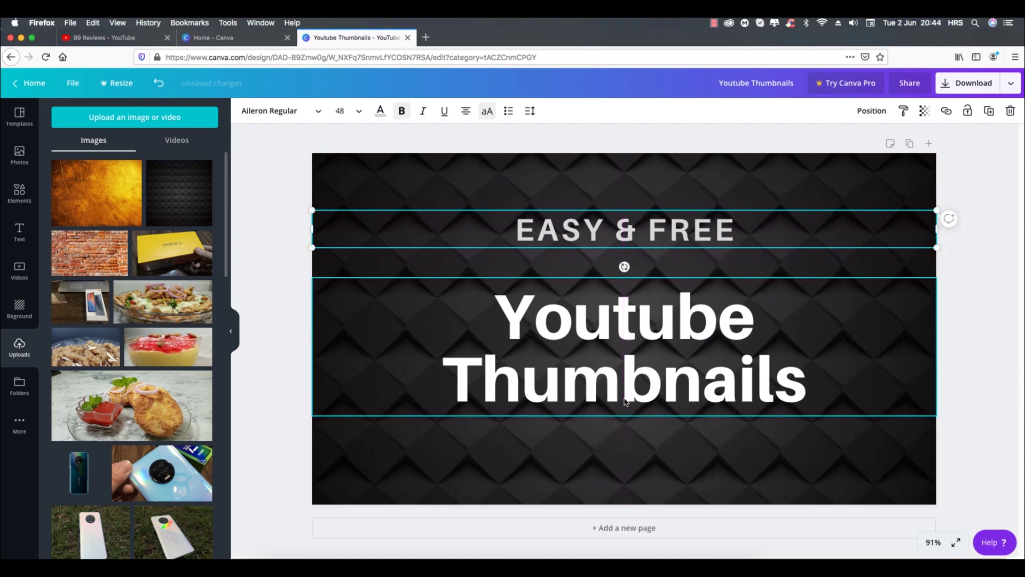
drag(625, 401, 624, 364)
click(302, 448)
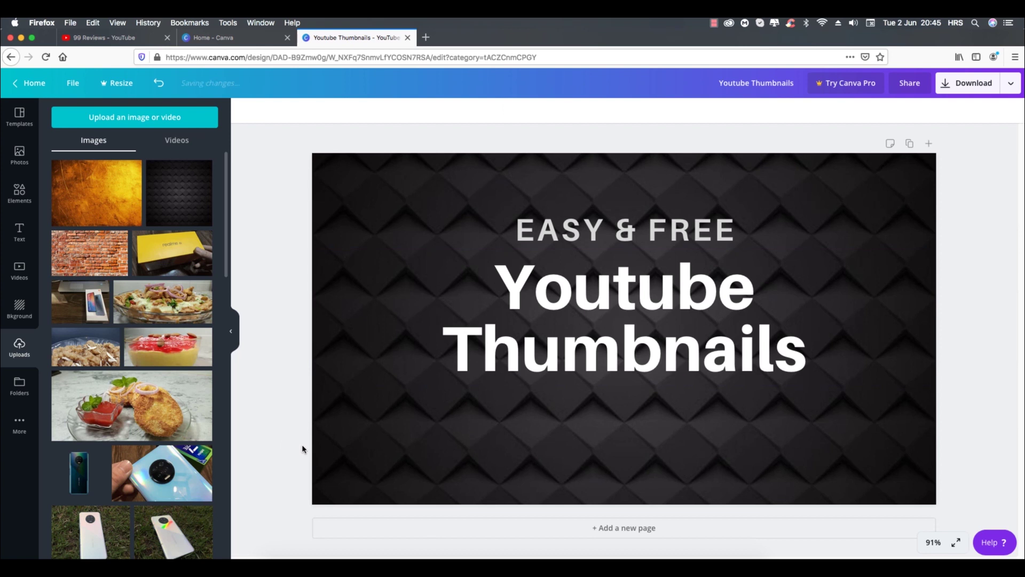
Search Elements for 'party' and add the confetti bunting graphic to the thumbnail.
click(20, 199)
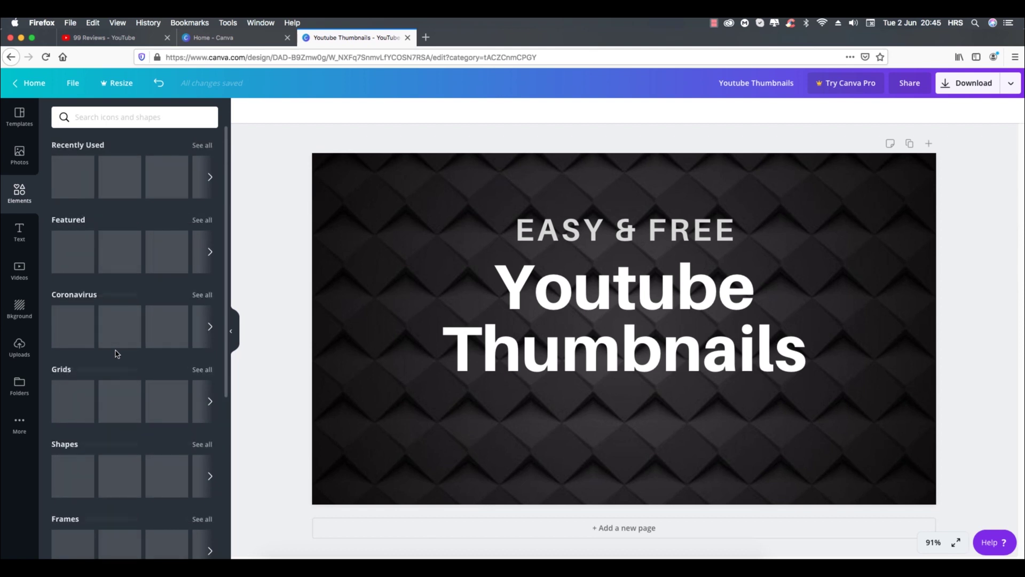
scroll(133, 409, down, 1)
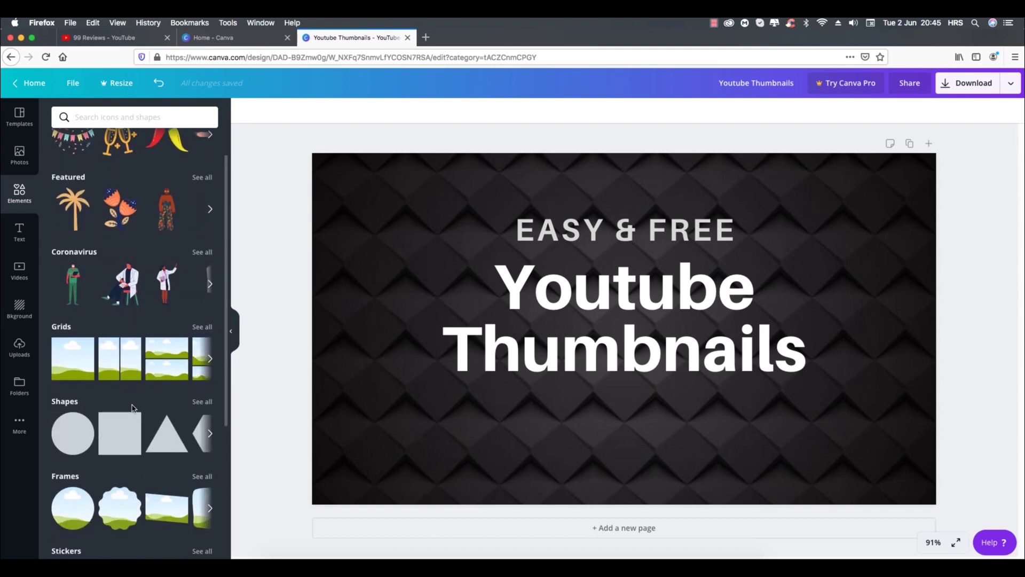
scroll(133, 409, up, 2)
click(96, 116)
click(85, 165)
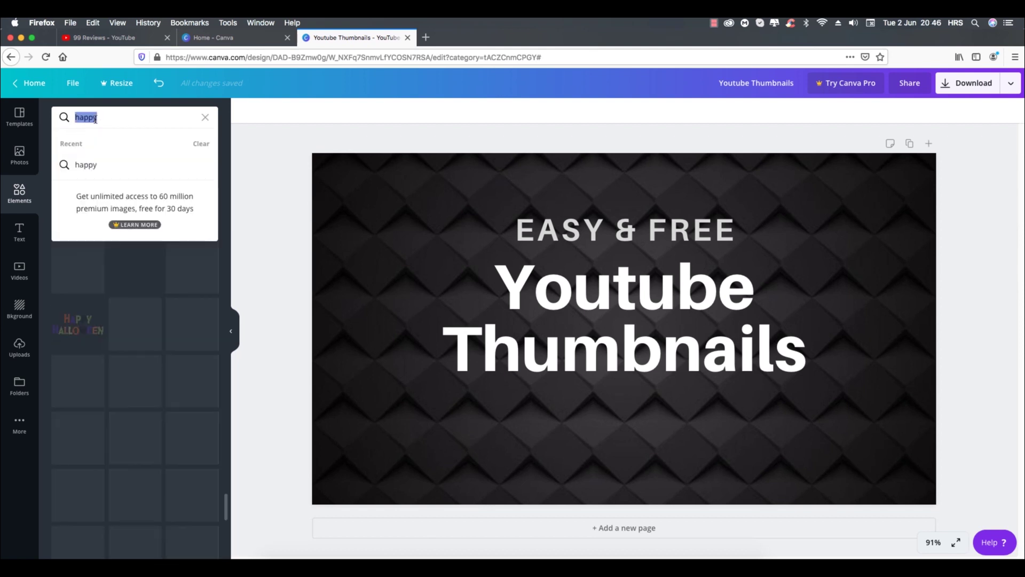
text(party)
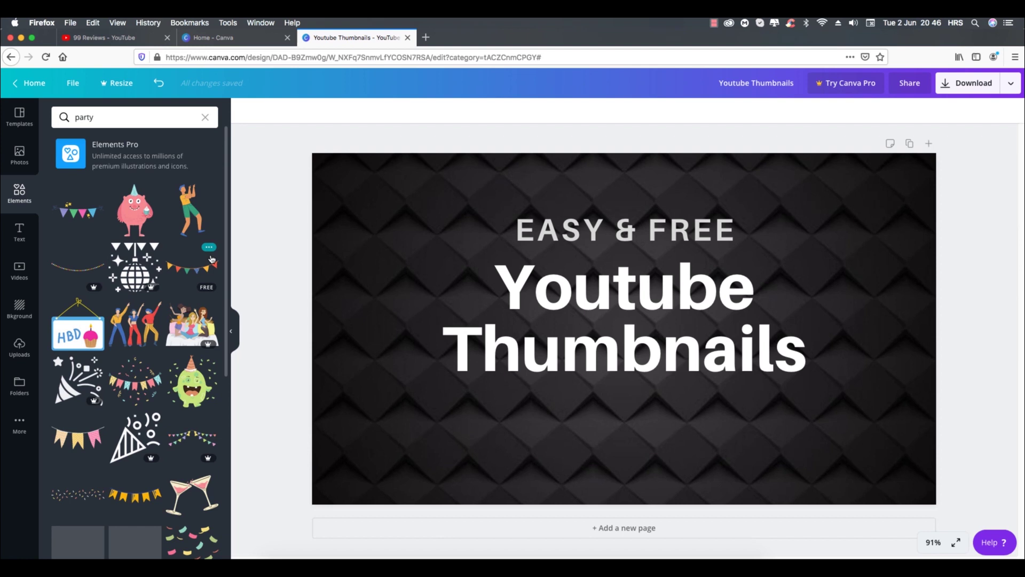
scroll(214, 267, down, 1)
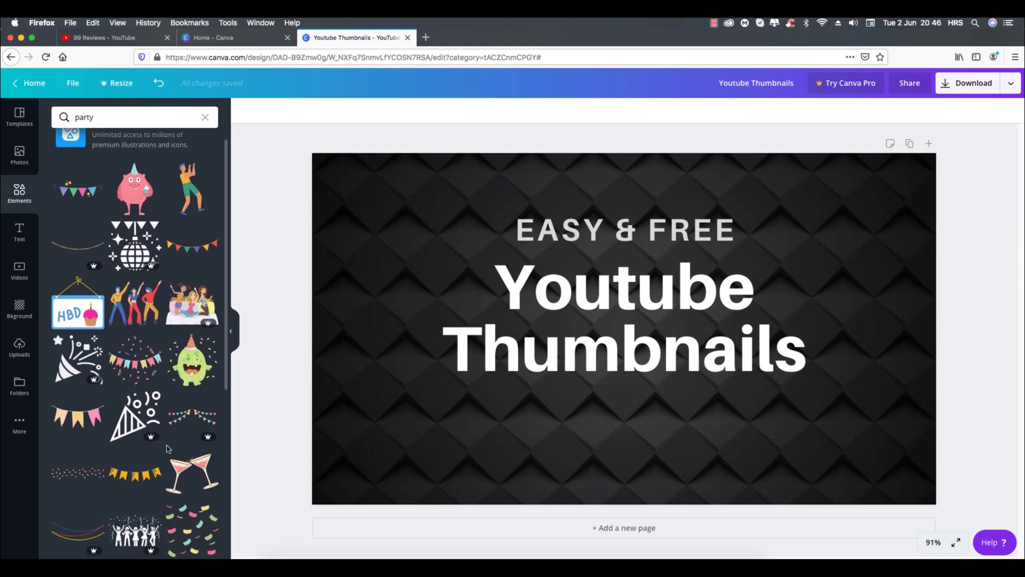
scroll(192, 454, down, 2)
scroll(167, 450, up, 2)
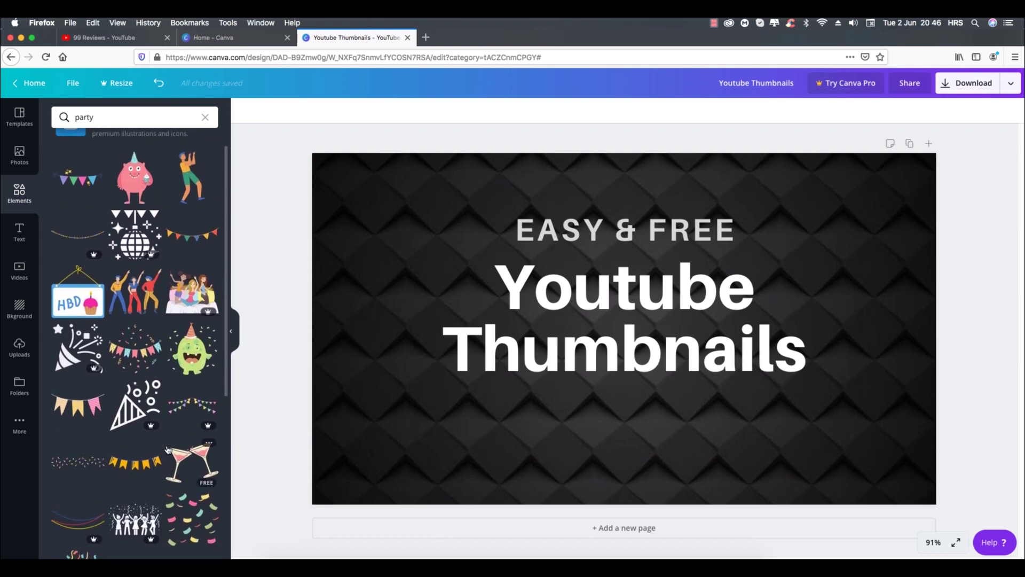
click(135, 350)
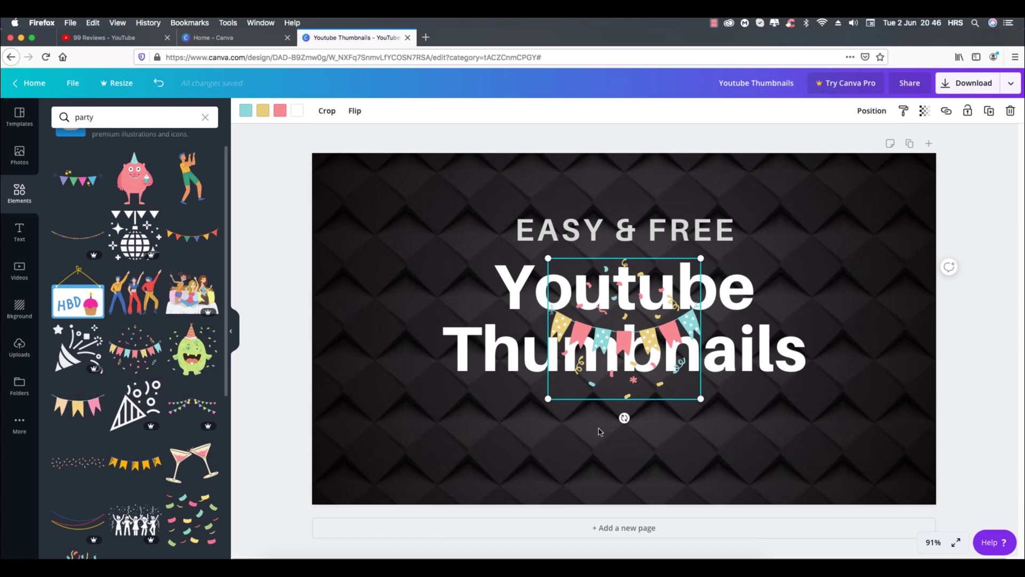
Enlarge the party bunting and position it beneath the 'Youtube Thumbnails' title near the bottom.
drag(614, 365, 612, 411)
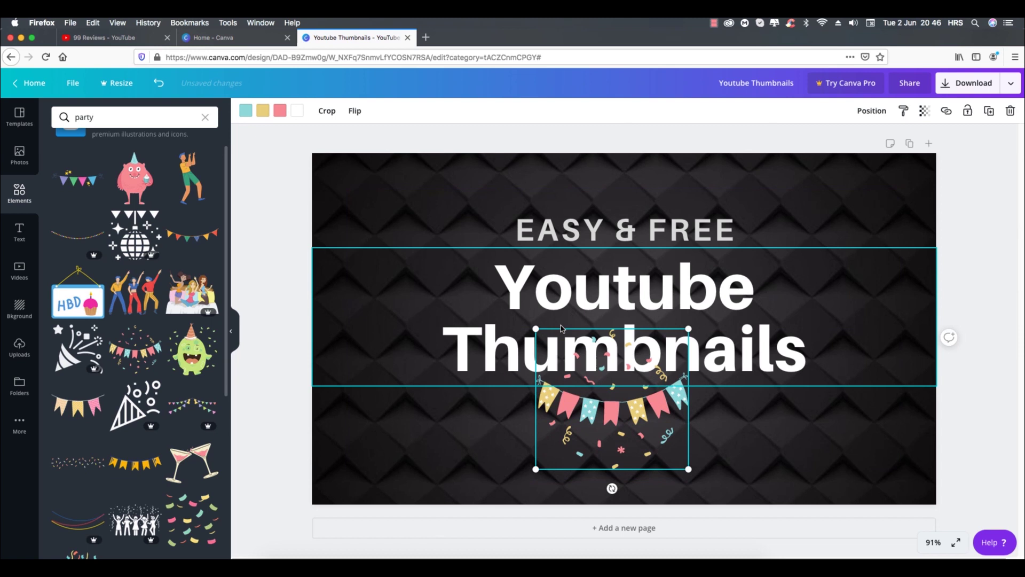
drag(536, 328, 441, 242)
drag(576, 386, 618, 429)
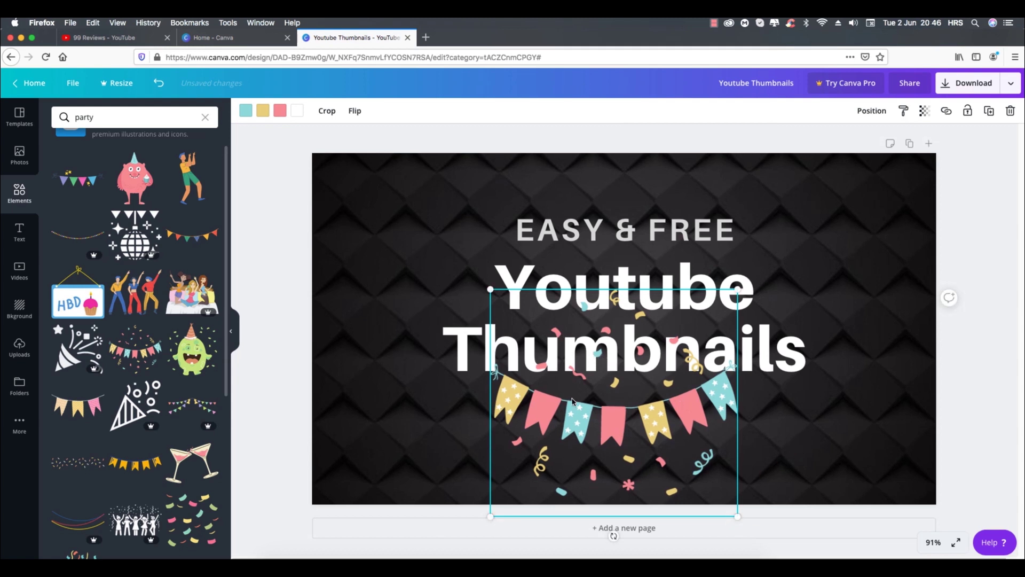
Send the bunting back one layer behind the title text, then deselect it.
right_click(641, 414)
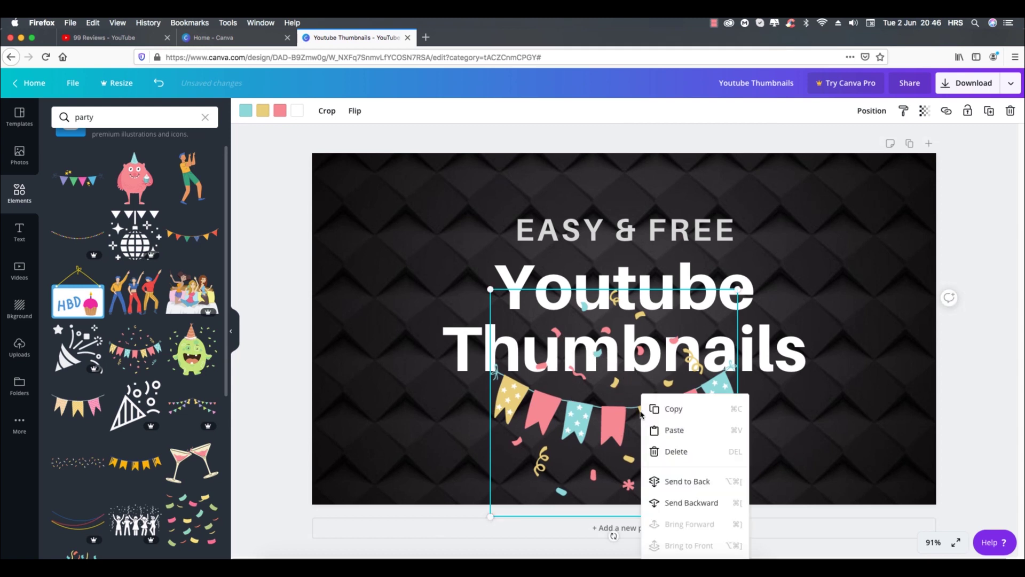
click(696, 485)
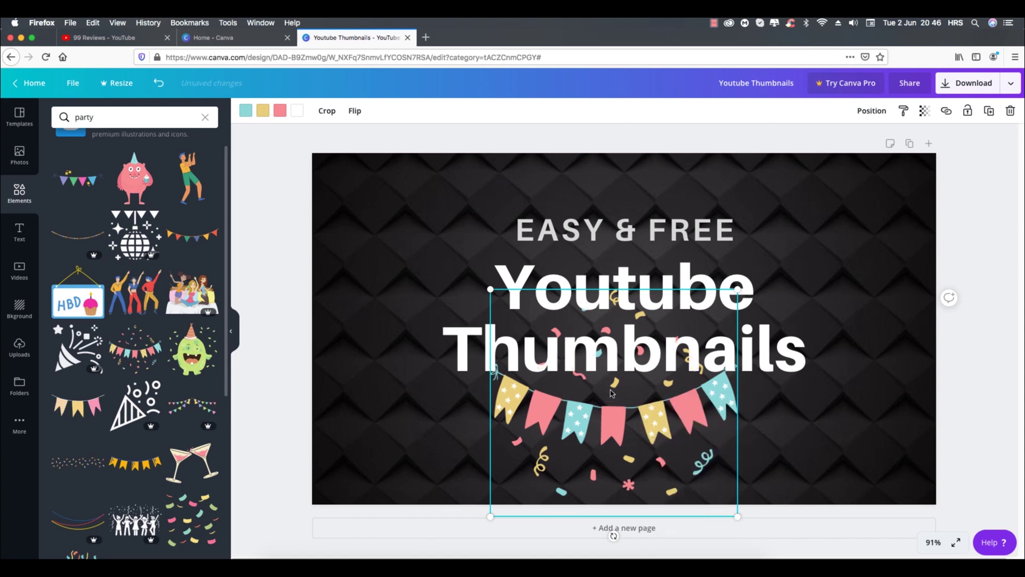
click(282, 410)
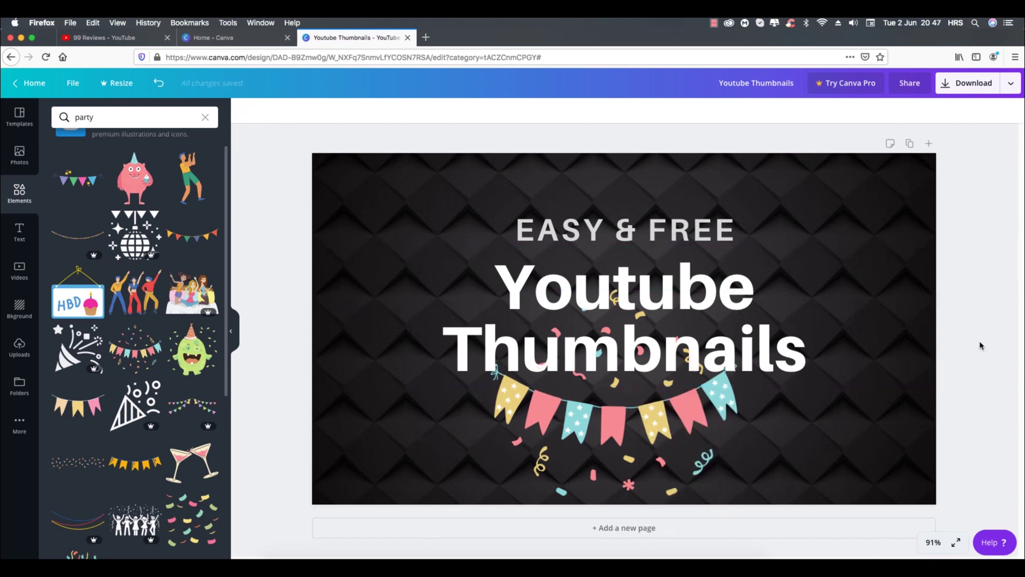
Download the design as a PNG file, Youtube Thumbnails.png.
click(967, 84)
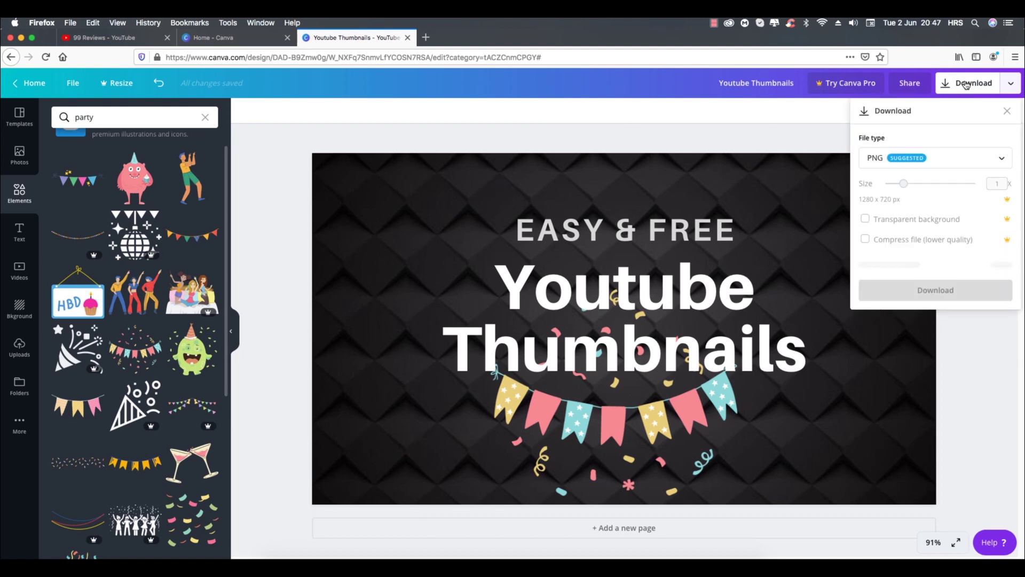
click(947, 156)
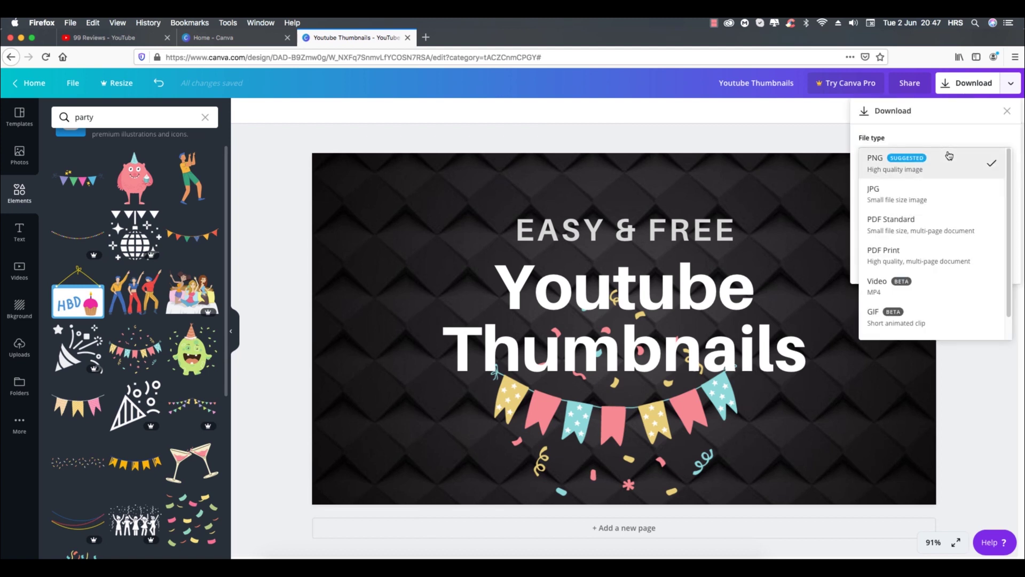
click(913, 171)
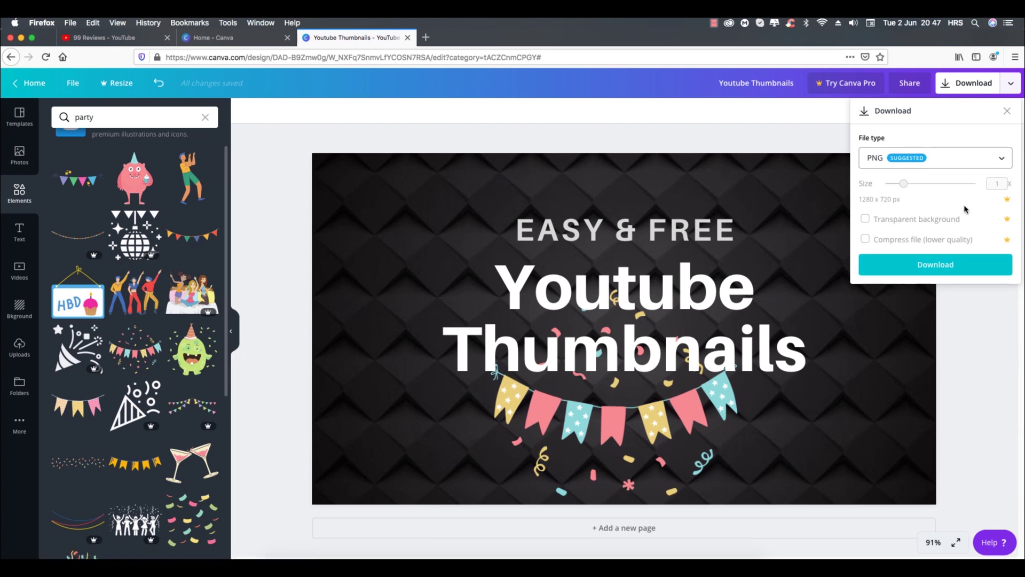
click(929, 271)
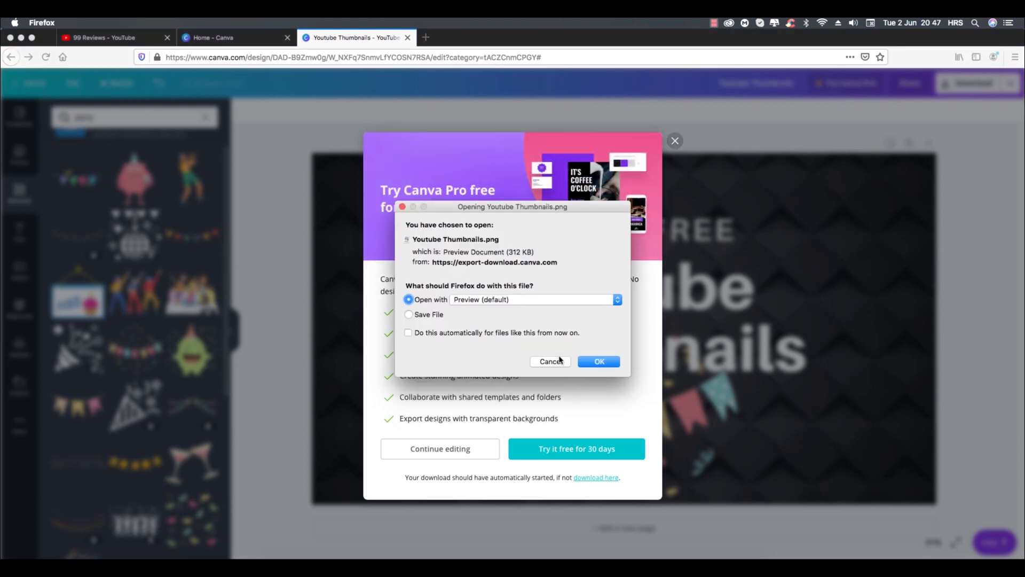
click(596, 362)
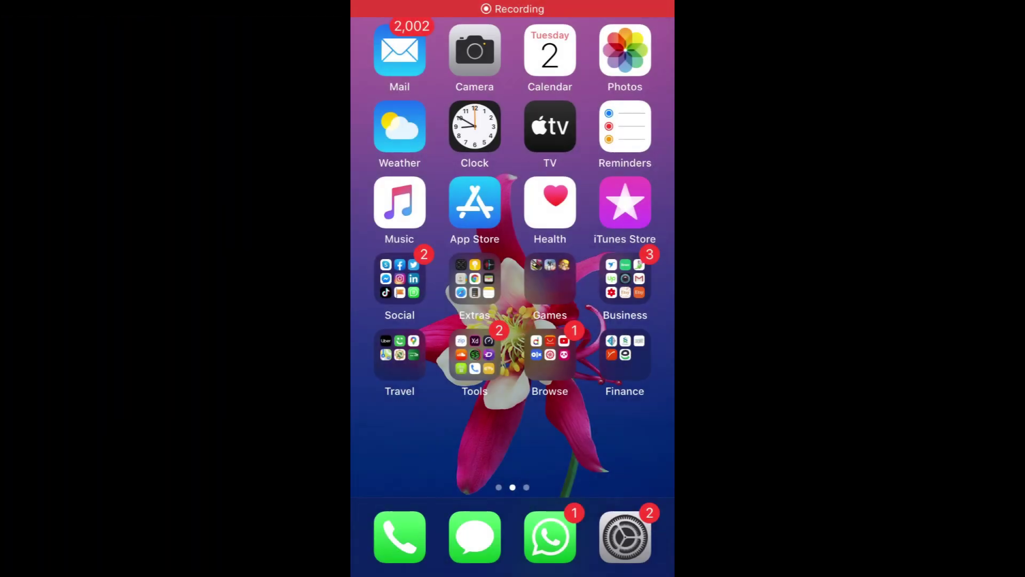
Search the App Store for 'Canva' and open the Canva app's details page.
scroll(513, 267, right, 1)
scroll(512, 267, left, 1)
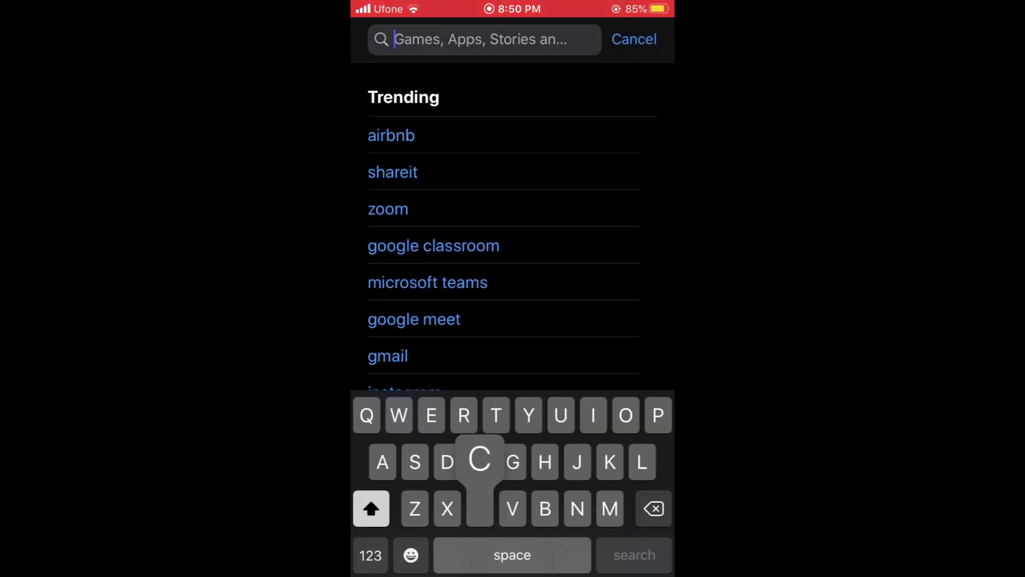
text(anva)
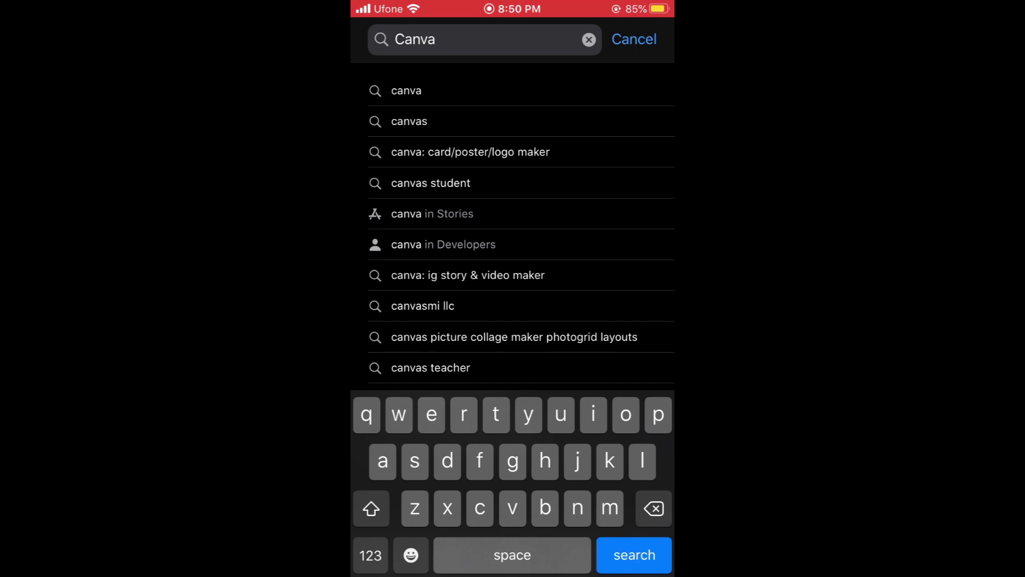
click(407, 90)
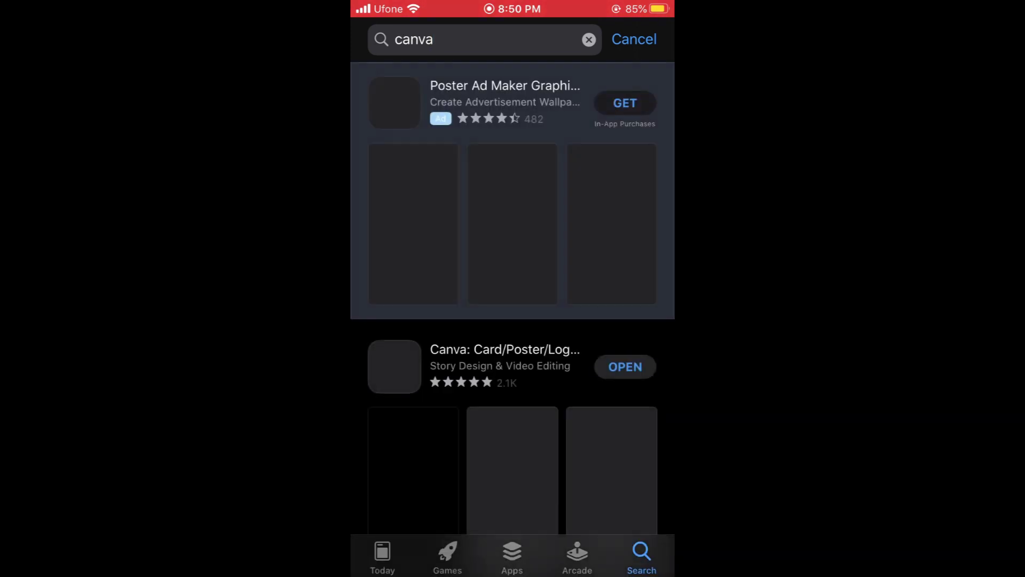
scroll(513, 297, down, 5)
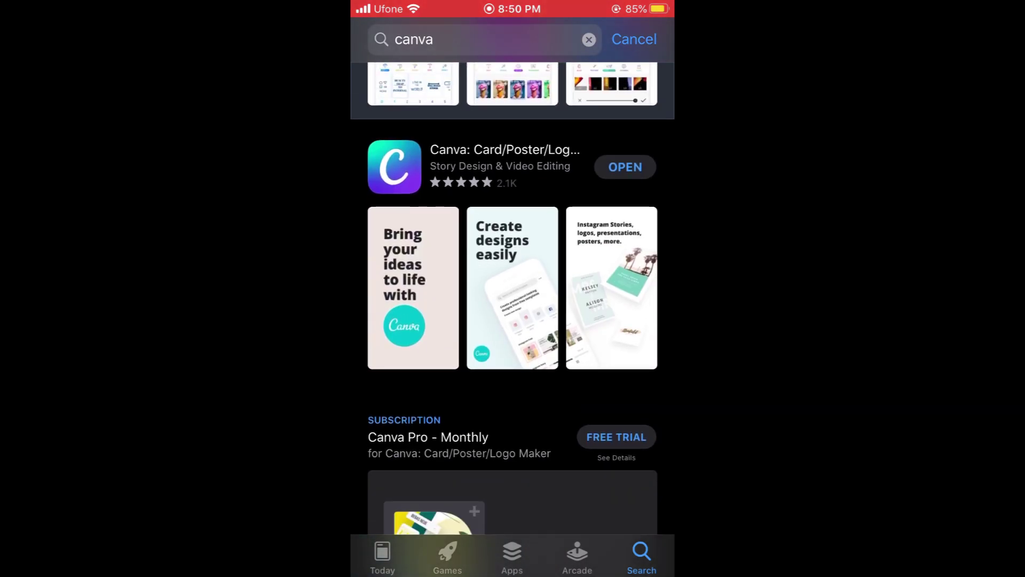
click(505, 166)
Review the Canva listing, then return to the home screen page with the Canva icon.
scroll(512, 296, down, 2)
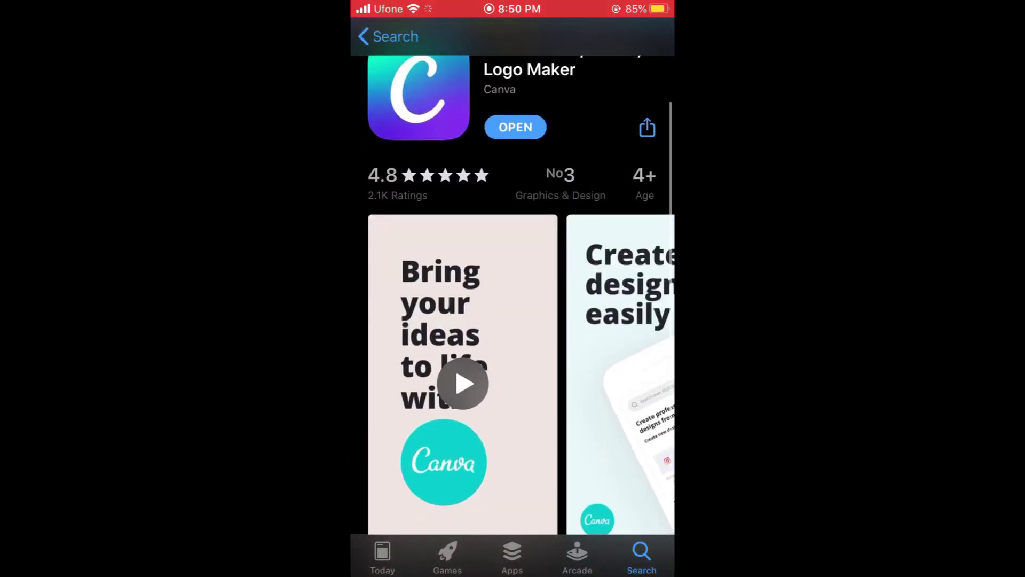
scroll(512, 296, up, 2)
scroll(513, 296, down, 1)
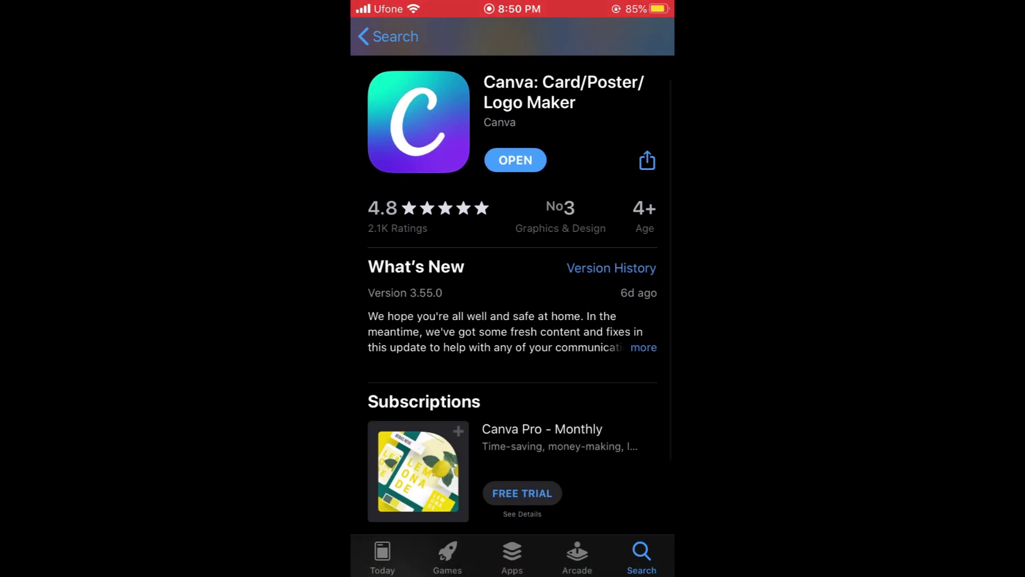
key(super)
scroll(513, 268, right, 5)
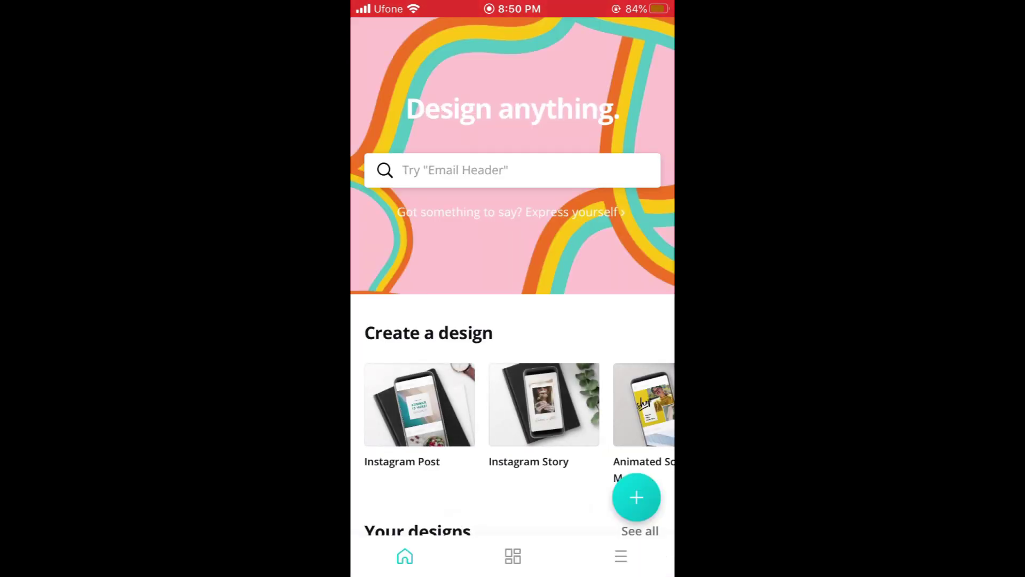
Scroll down the Canva home page to the Youtube Thumbnails designs, then back to the top.
scroll(513, 289, down, 8)
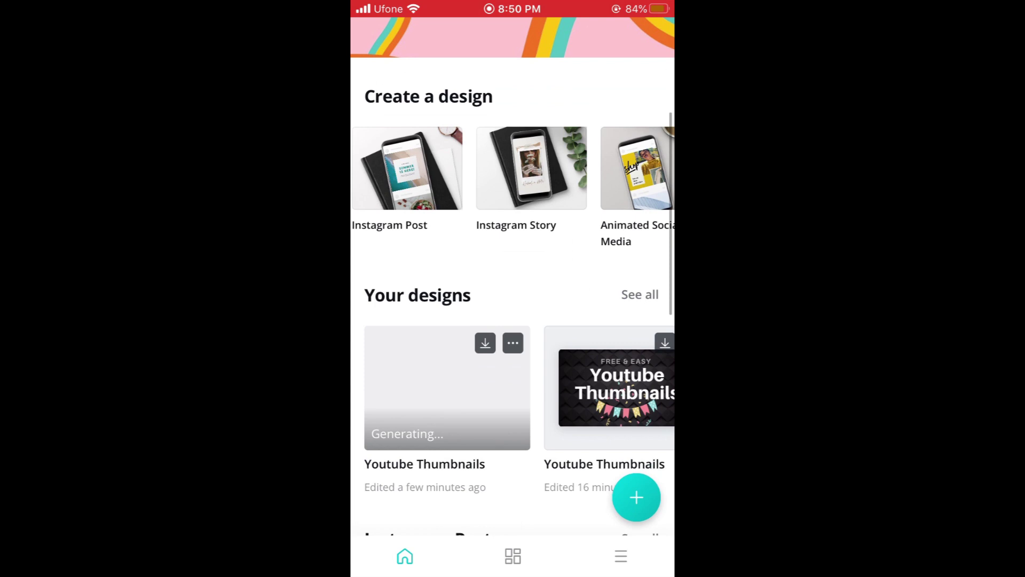
scroll(513, 289, down, 10)
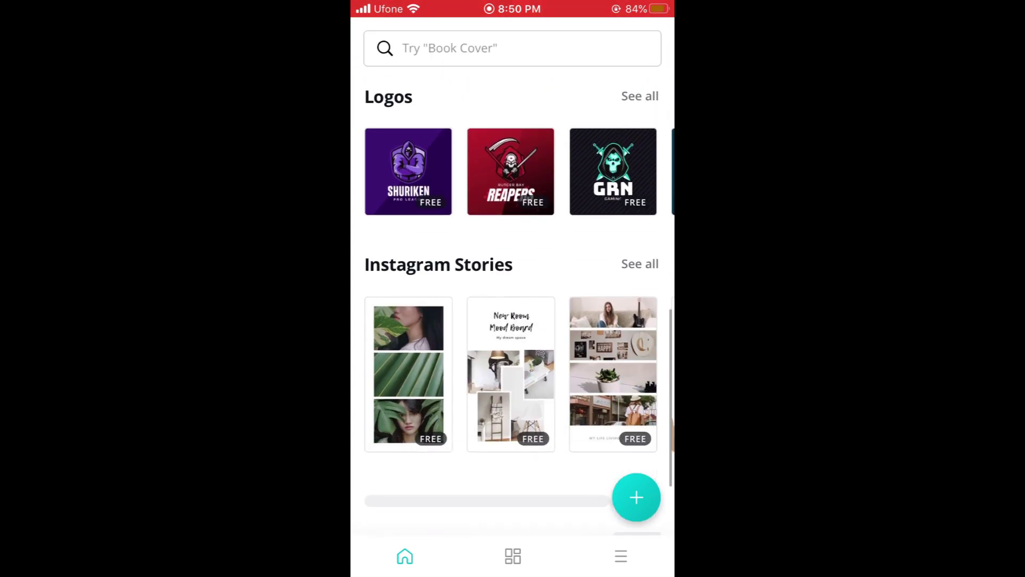
scroll(513, 288, up, 15)
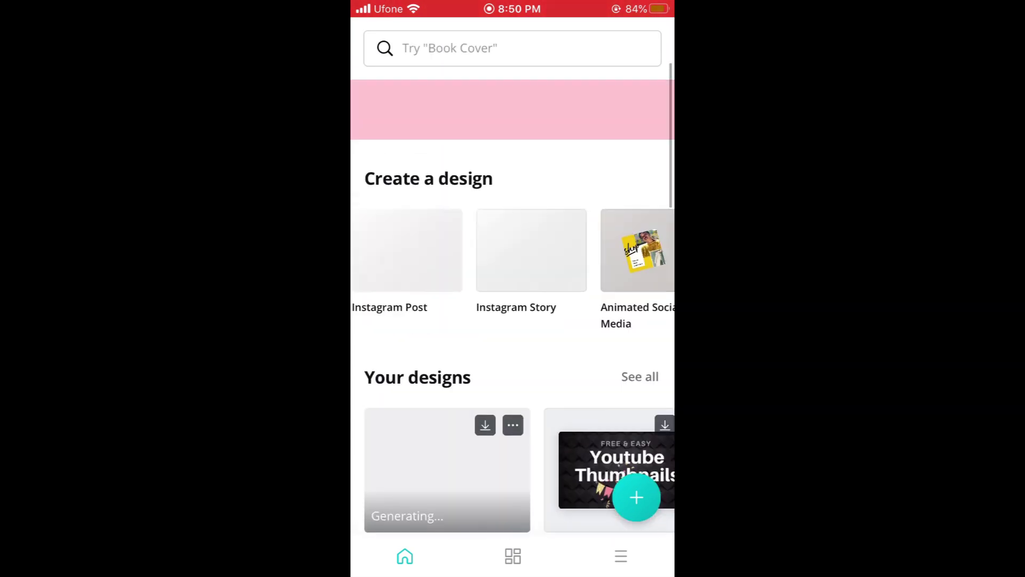